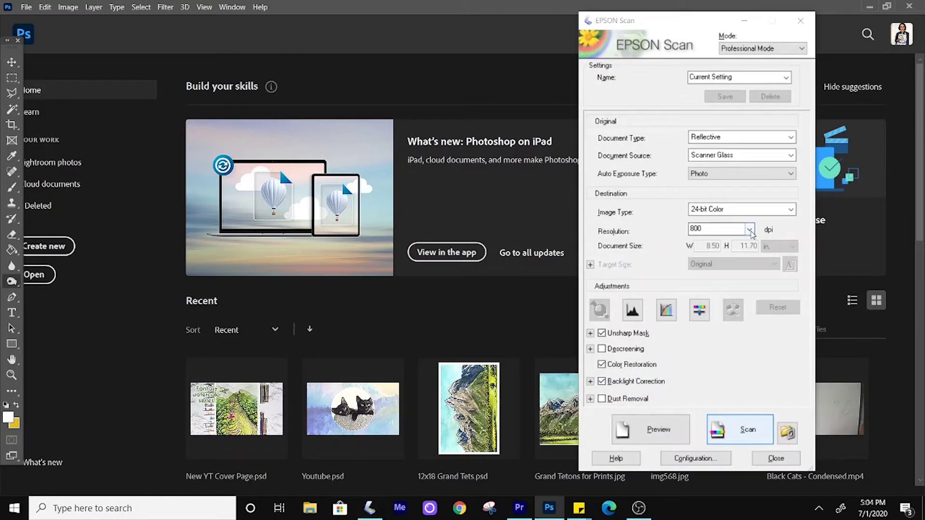
# - Confirm Reflective document type, Scanner Glass source, Photo auto exposure and 24-bit Color image type
pyautogui.click(704, 137)
pyautogui.click(707, 147)
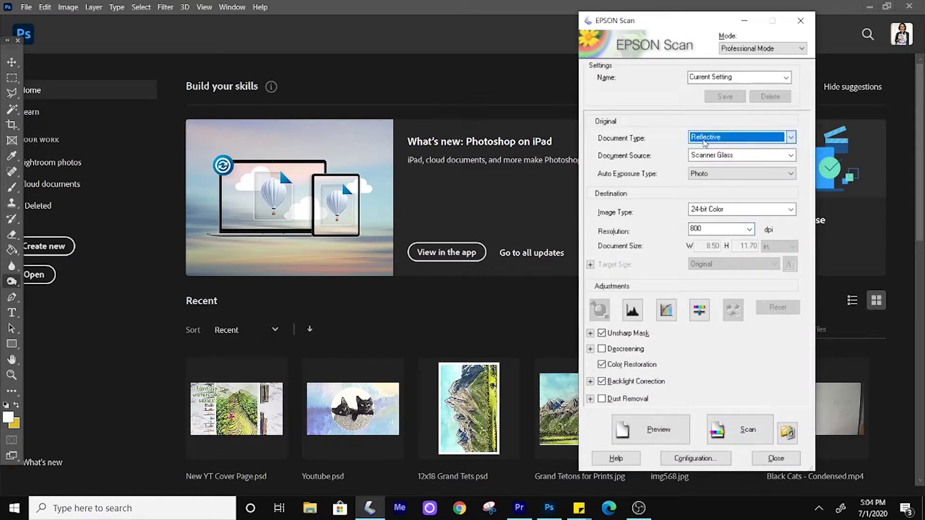
pyautogui.click(707, 157)
pyautogui.click(704, 165)
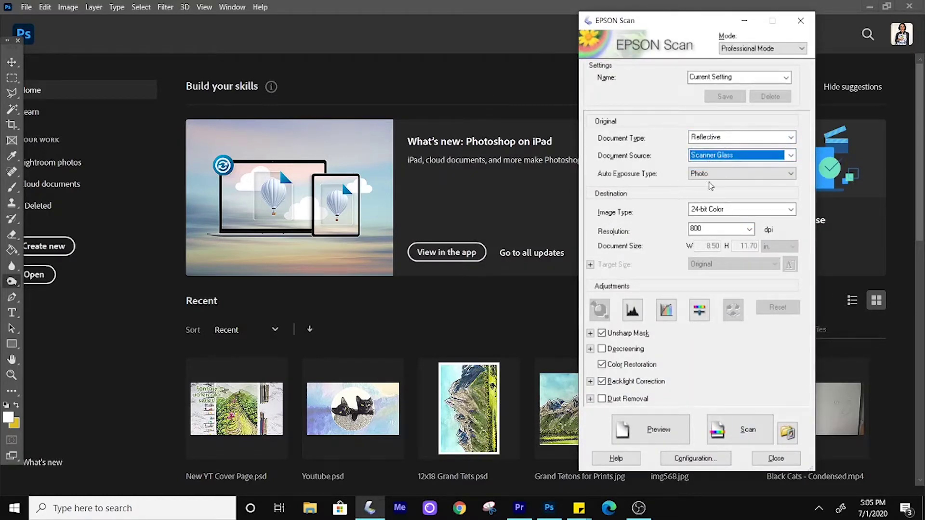
pyautogui.click(690, 174)
pyautogui.click(693, 183)
pyautogui.click(720, 209)
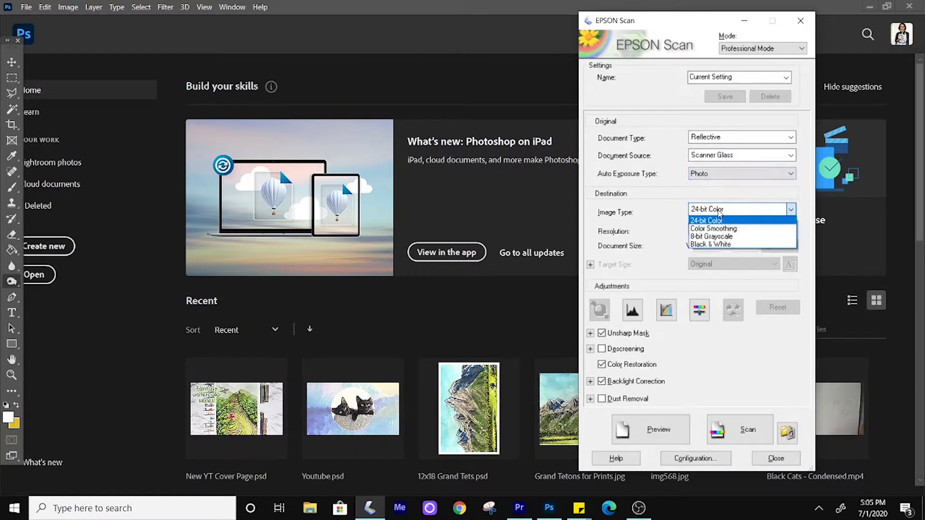
pyautogui.click(724, 216)
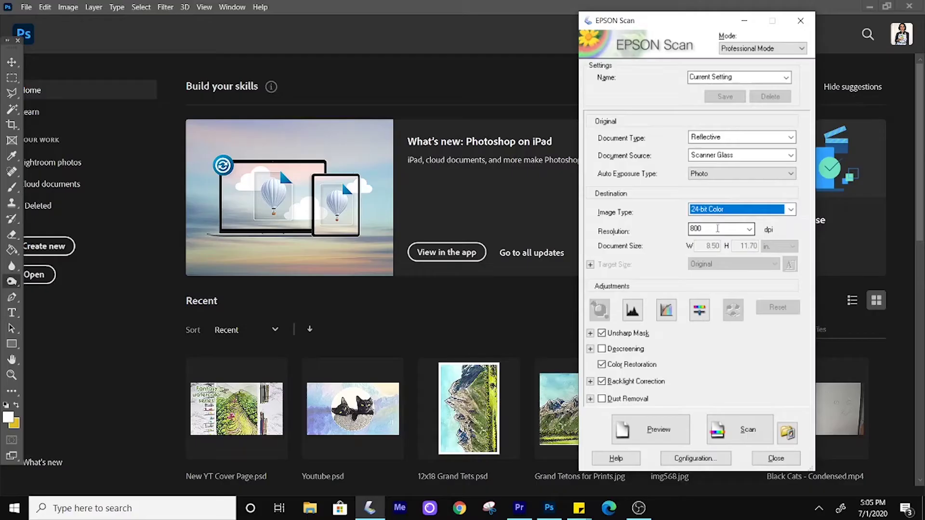
# - Keep the scan resolution at 800 dpi and start scanning the painting
pyautogui.click(750, 229)
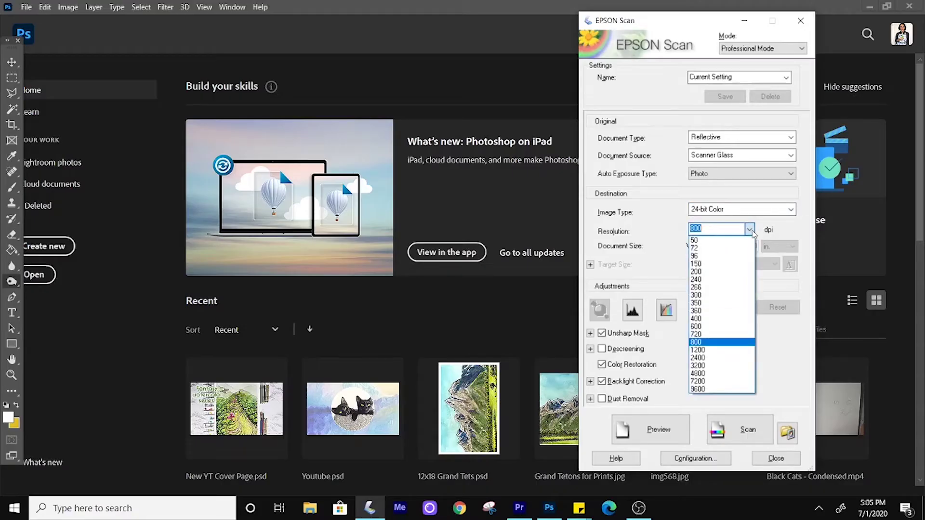
pyautogui.click(724, 342)
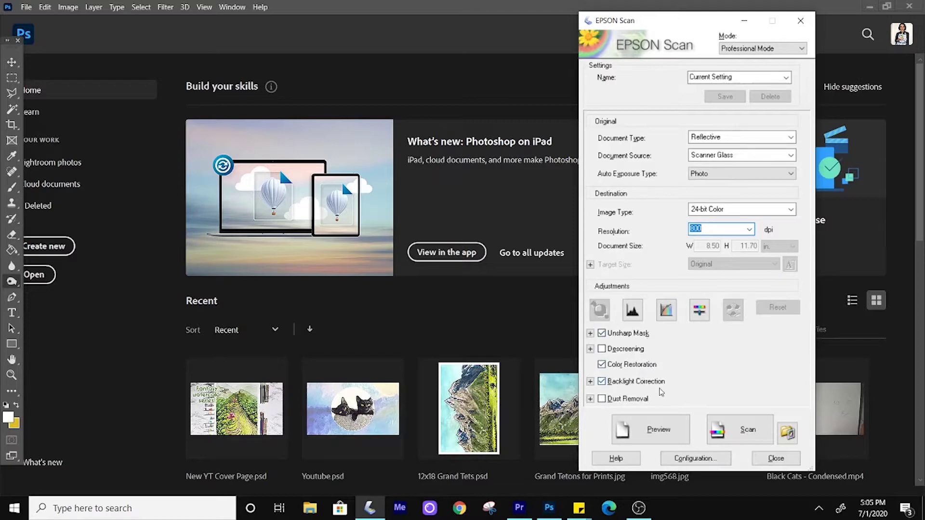
pyautogui.click(718, 436)
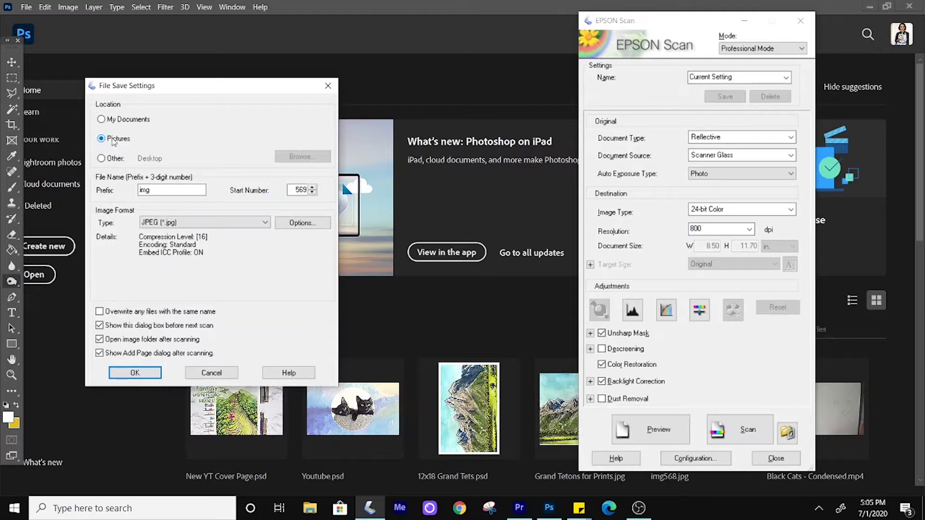
# - Accept saving as JPEG with prefix 'img' in Pictures and begin the scan
pyautogui.click(135, 373)
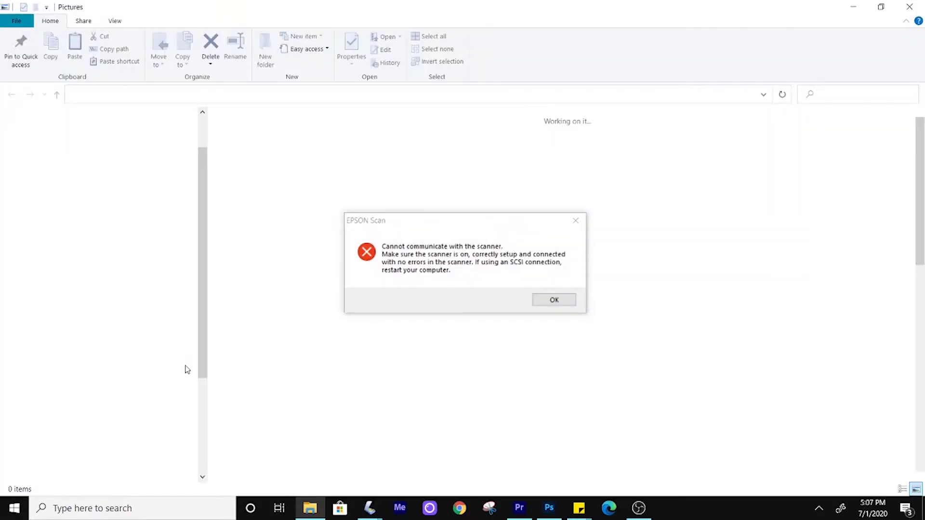
# - Dismiss the scanner error and open img569 with Adobe Photoshop 2020
pyautogui.click(554, 299)
pyautogui.scroll(-10, 565, 330)
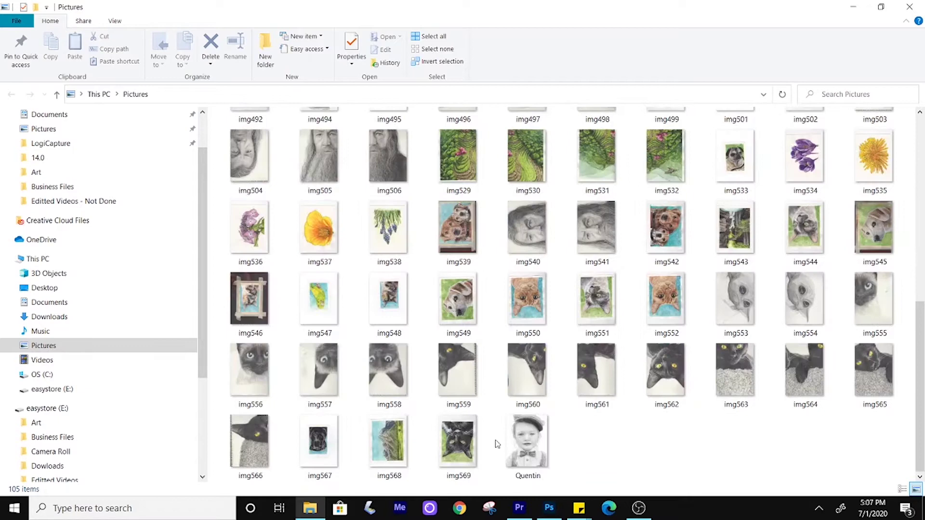
pyautogui.click(459, 456)
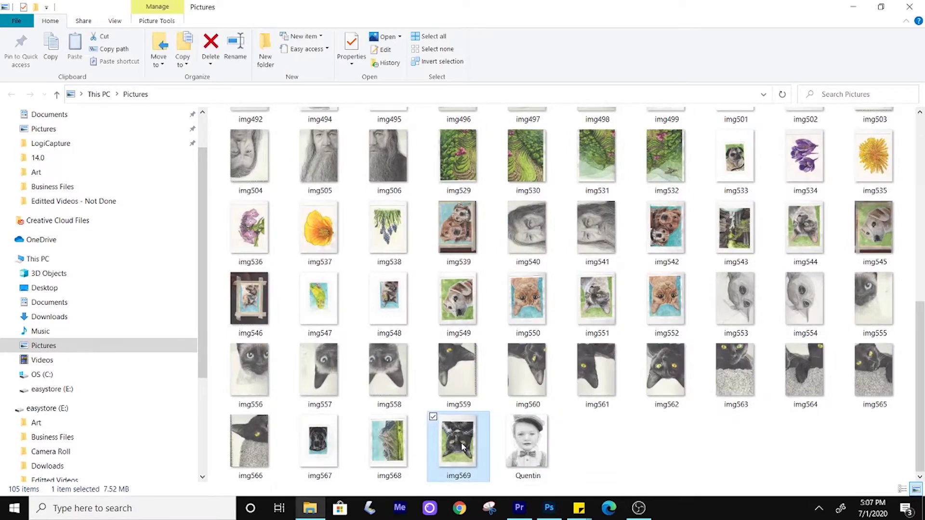
pyautogui.rightClick(462, 447)
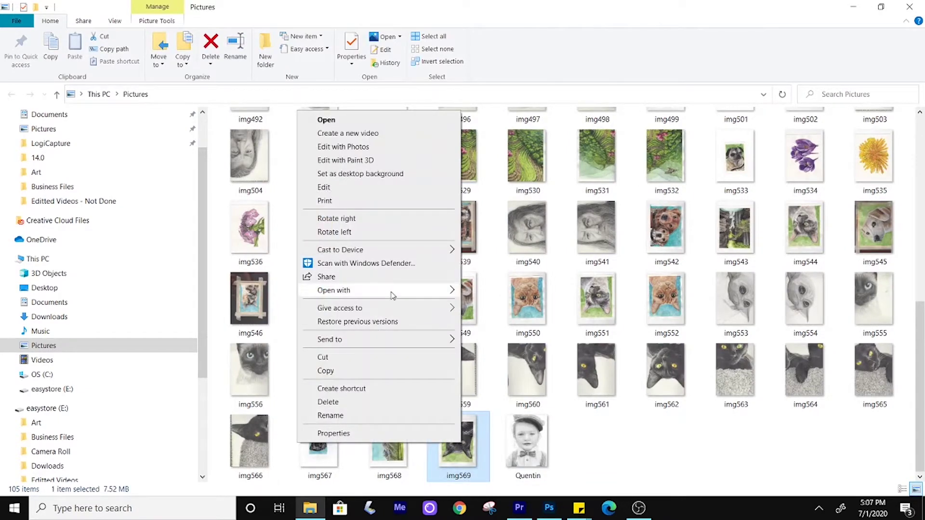
pyautogui.moveTo(393, 293)
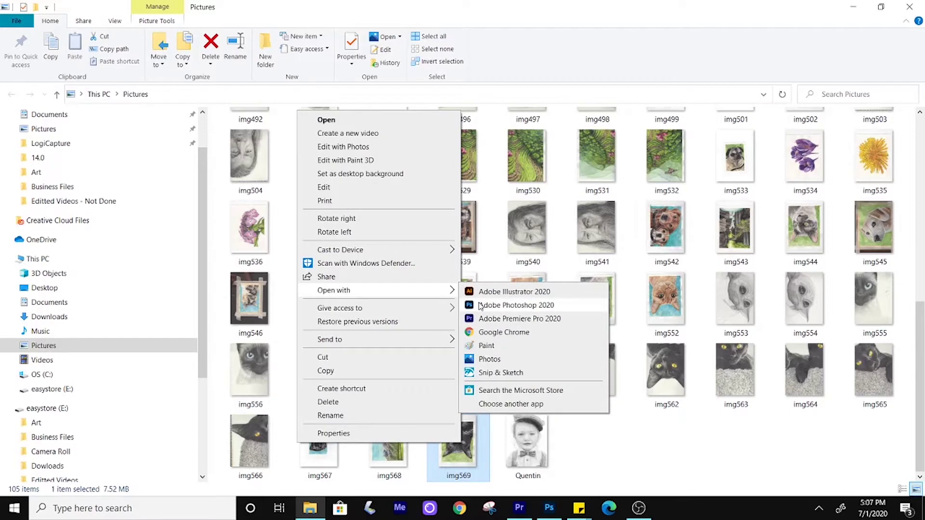
pyautogui.click(495, 306)
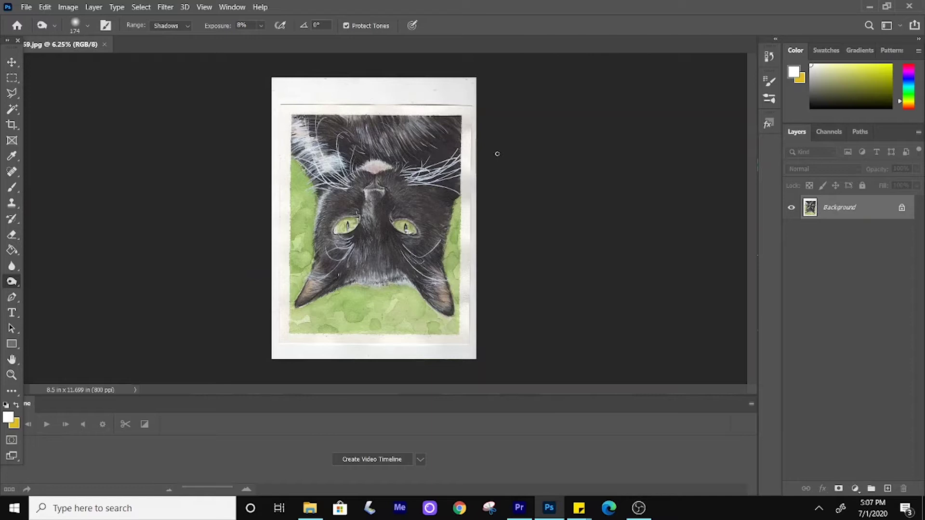
# - Rotate the scan 180° so the cat is upright
pyautogui.click(67, 7)
pyautogui.moveTo(153, 116)
pyautogui.click(200, 112)
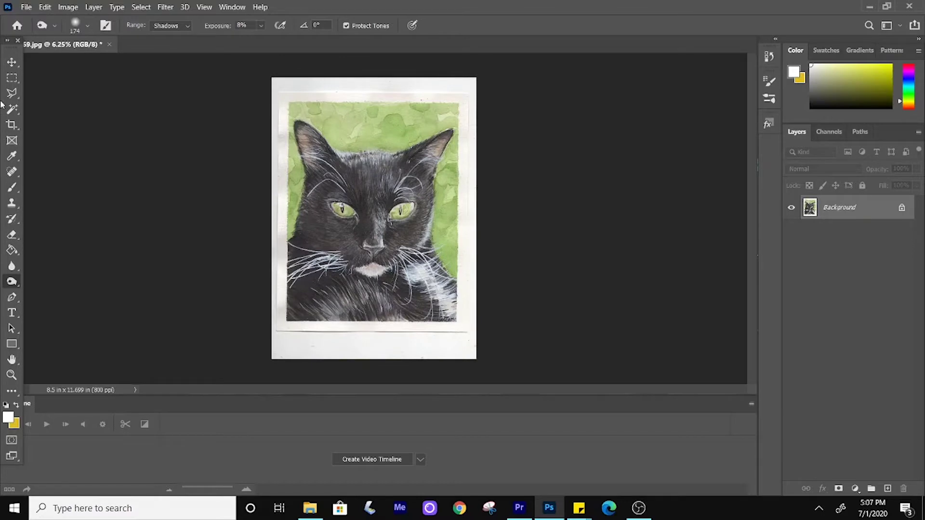
# - Straighten the marquee-selected painting with a -0.5° free-transform rotation
pyautogui.click(11, 83)
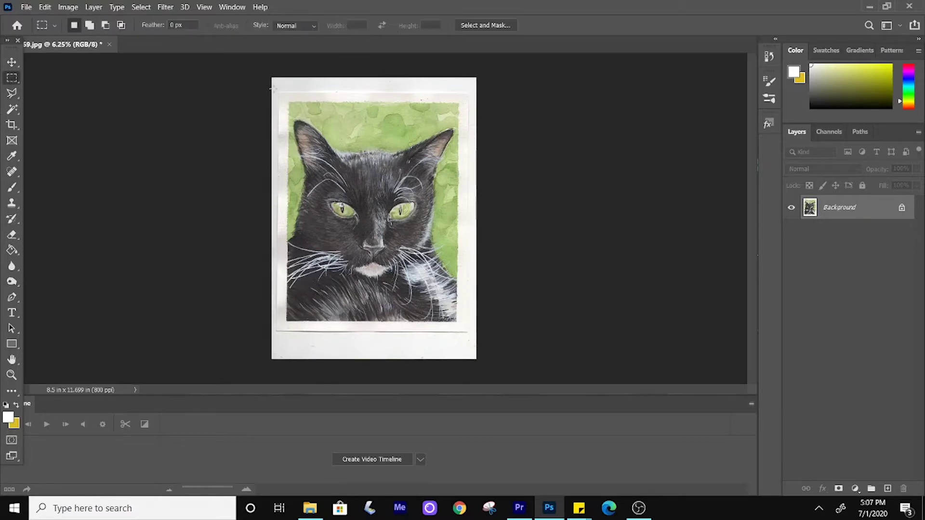
pyautogui.moveTo(272, 88)
pyautogui.mouseDown()
pyautogui.moveTo(399, 272)
pyautogui.moveTo(472, 336)
pyautogui.mouseUp()
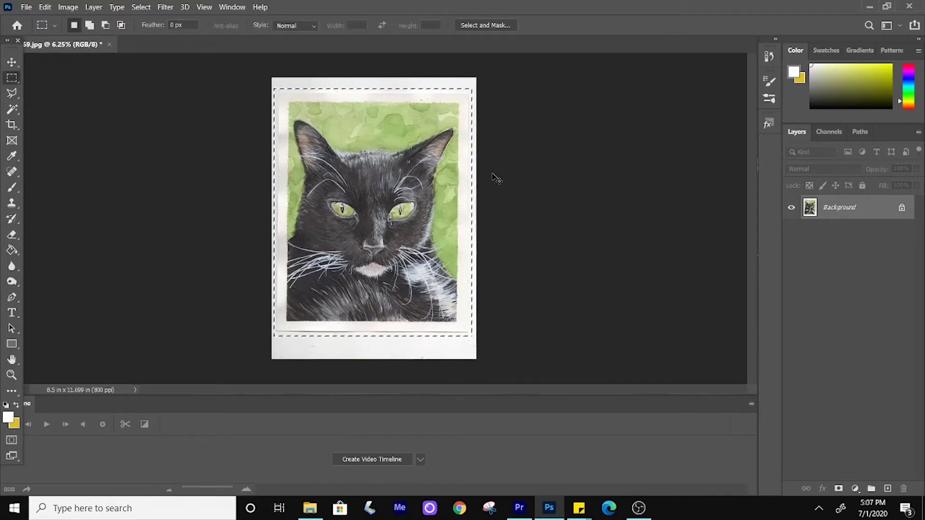
pyautogui.hotkey('ctrl', 't')
pyautogui.moveTo(478, 78); pyautogui.dragTo(480, 76)
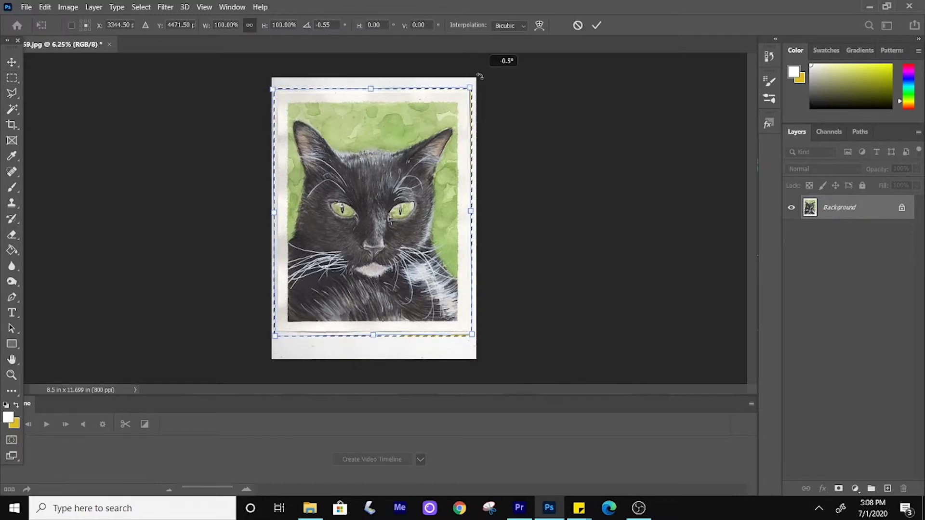
pyautogui.press('Return')
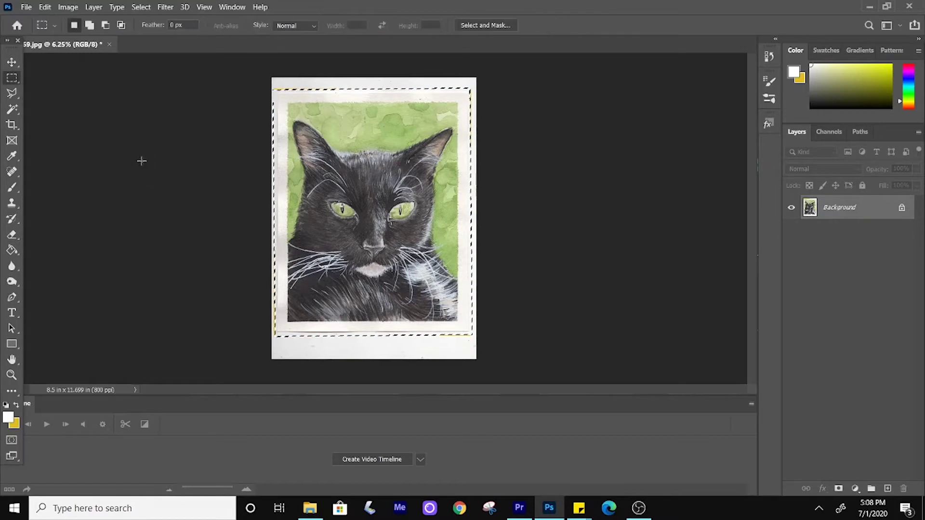
# - Crop the image to a 4:5 frame fitted around the painting
pyautogui.click(141, 161)
pyautogui.click(7, 128)
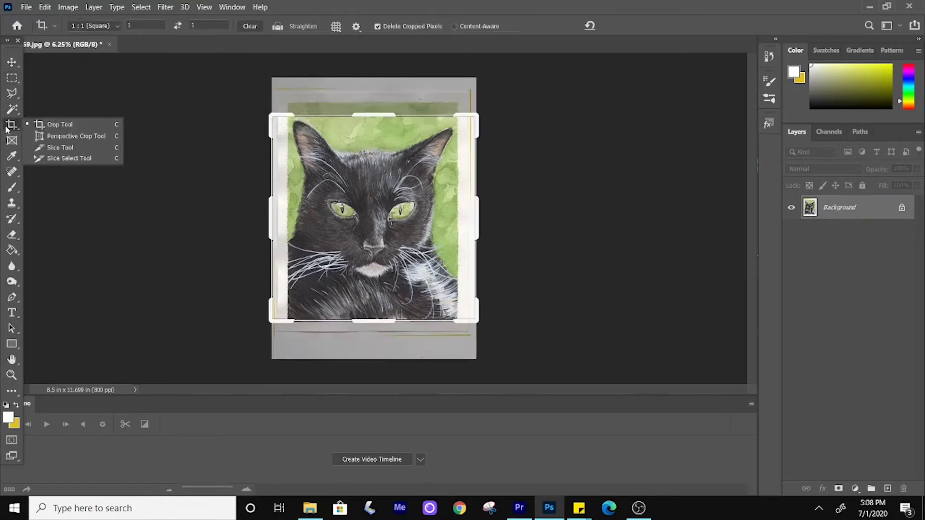
pyautogui.click(98, 26)
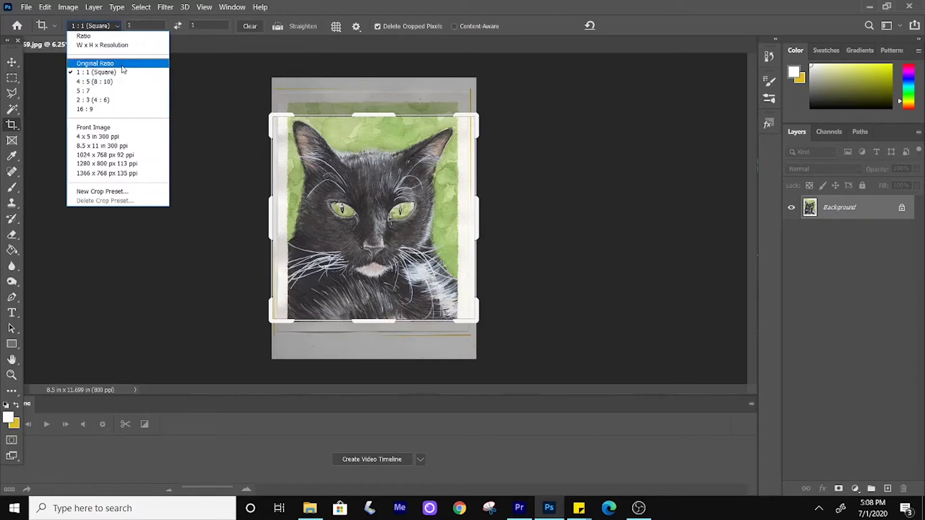
pyautogui.click(124, 83)
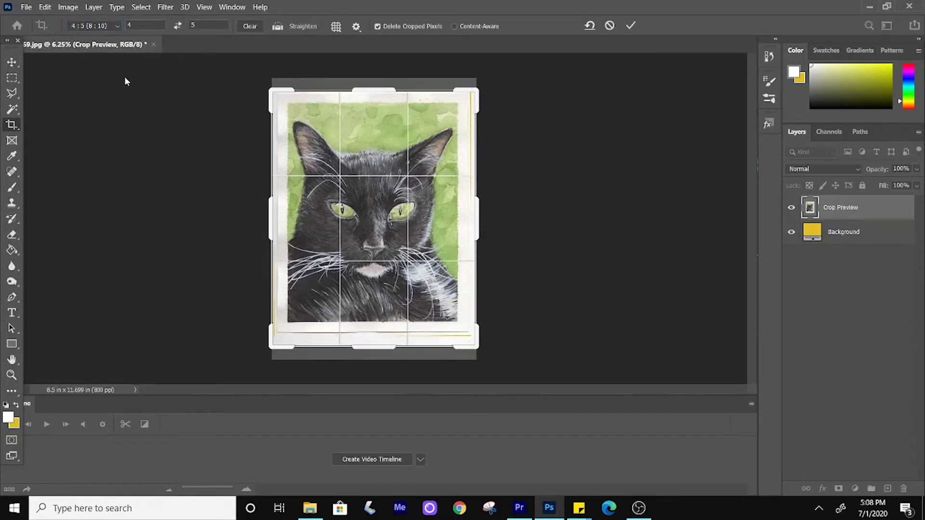
pyautogui.moveTo(268, 92); pyautogui.dragTo(272, 92)
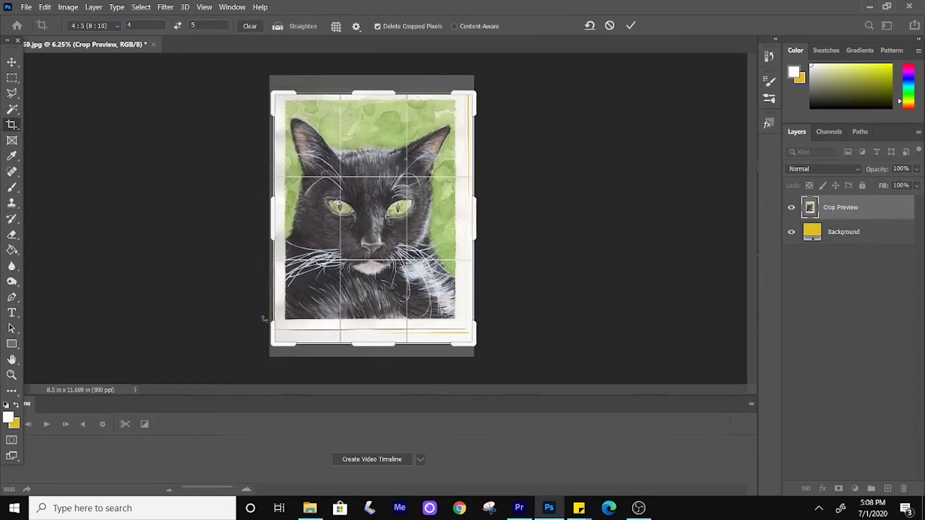
pyautogui.moveTo(277, 339); pyautogui.dragTo(280, 333)
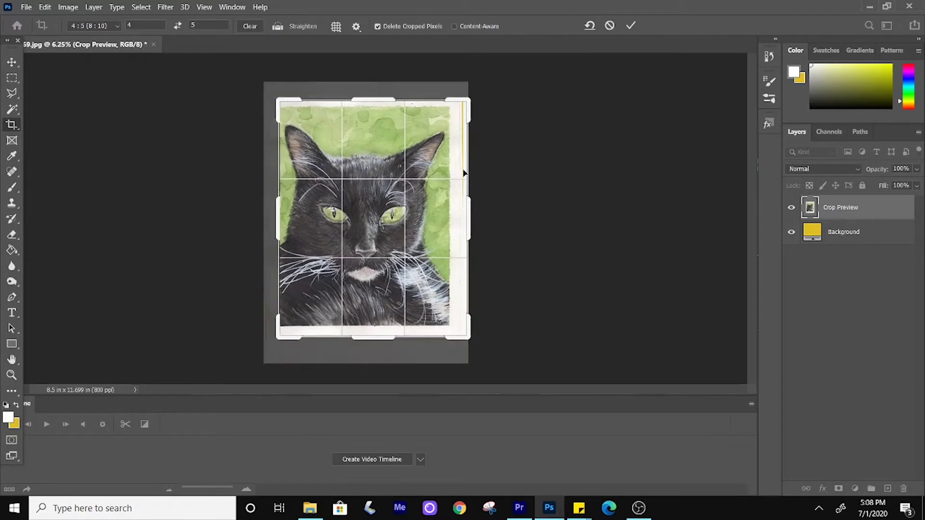
pyautogui.moveTo(278, 99); pyautogui.dragTo(275, 96)
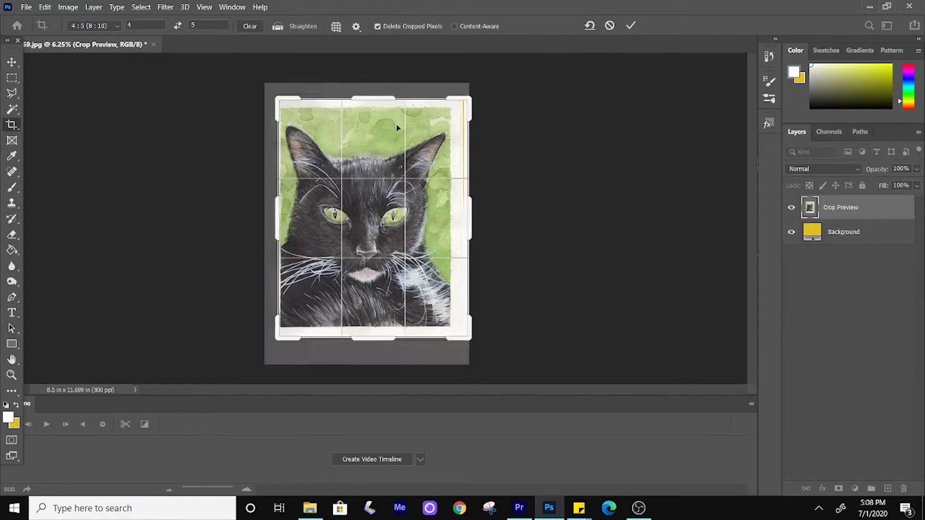
pyautogui.moveTo(375, 241); pyautogui.dragTo(380, 241)
pyautogui.click(11, 78)
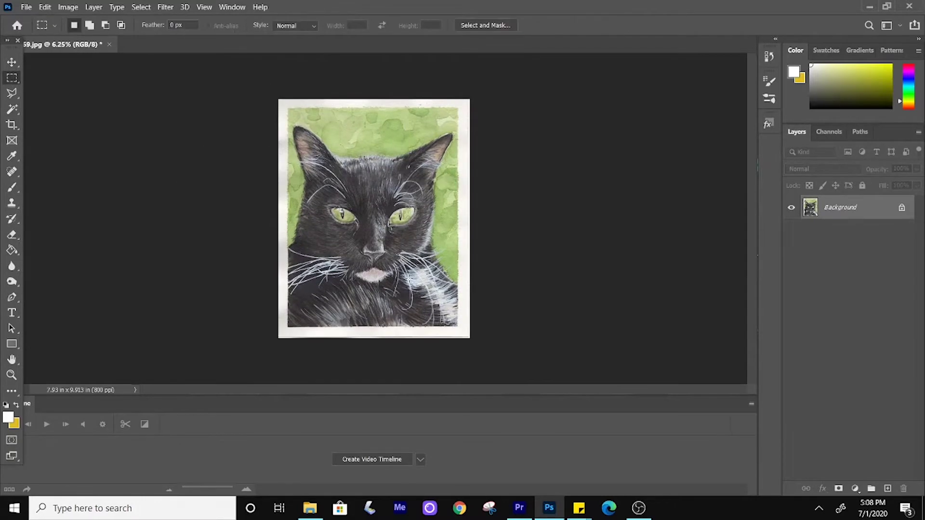
# - Crop the canvas to the marqueed painted area, leaving 6.973 × 8.935 in
pyautogui.moveTo(290, 110); pyautogui.dragTo(457, 326)
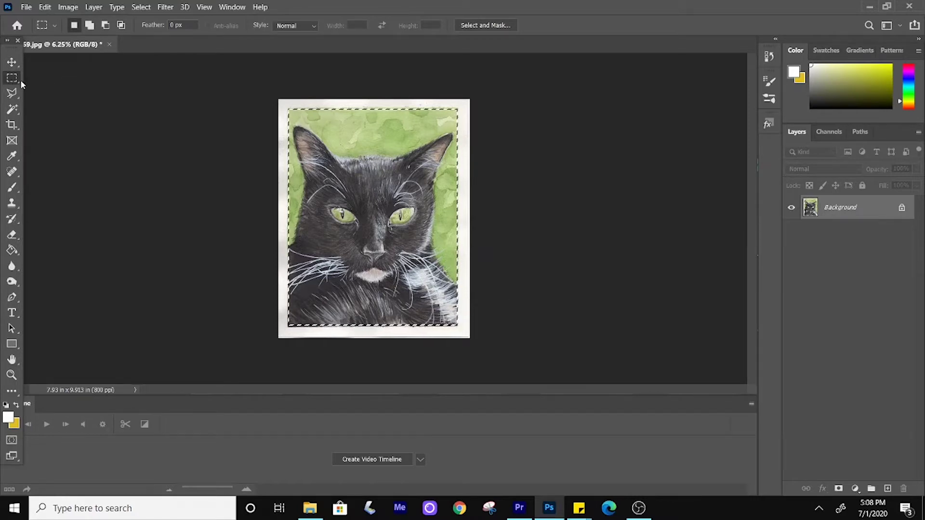
pyautogui.click(68, 7)
pyautogui.click(89, 123)
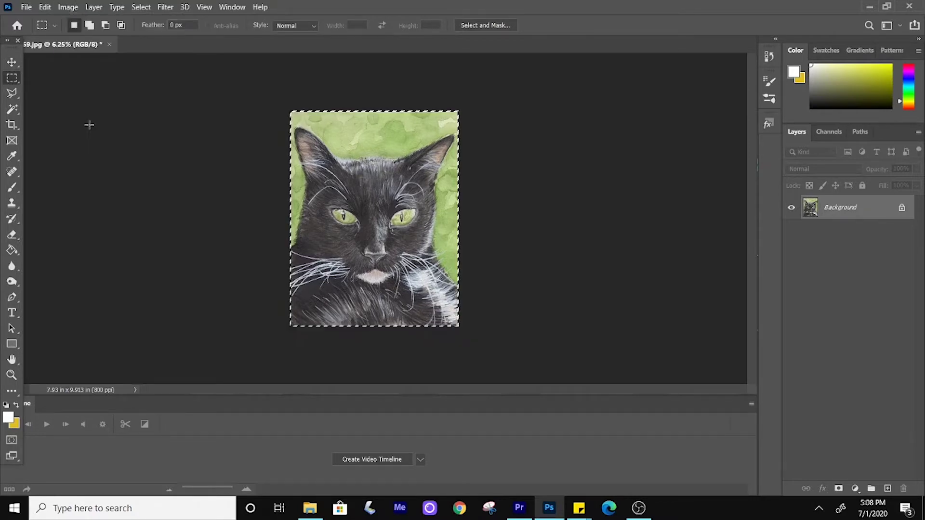
# - Duplicate the Background layer as Background copy
pyautogui.rightClick(833, 212)
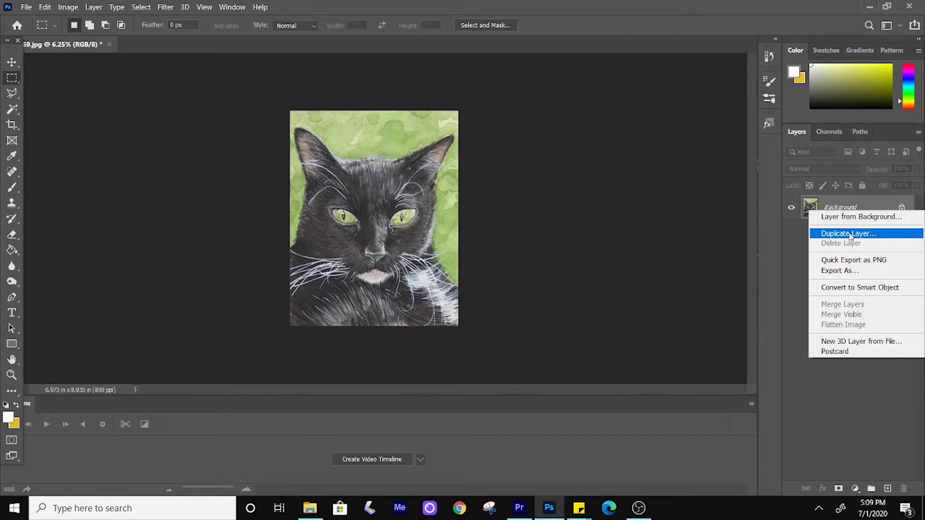
pyautogui.click(849, 234)
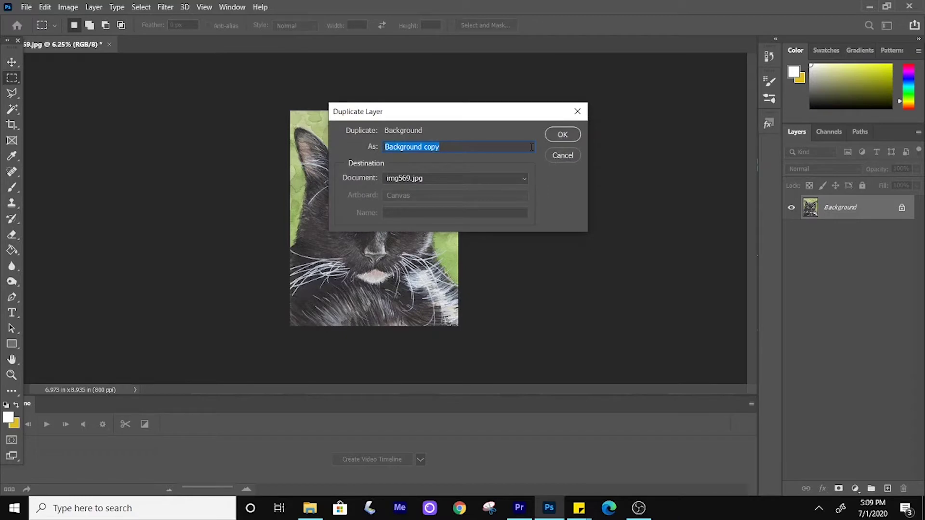
pyautogui.click(558, 137)
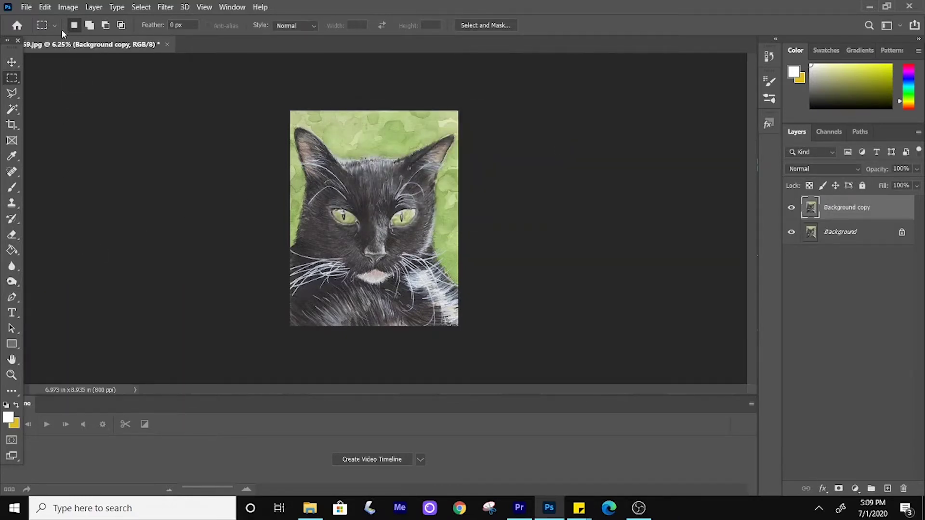
# - Apply Levels to the copy with white point 218 and a raised black point
pyautogui.click(67, 8)
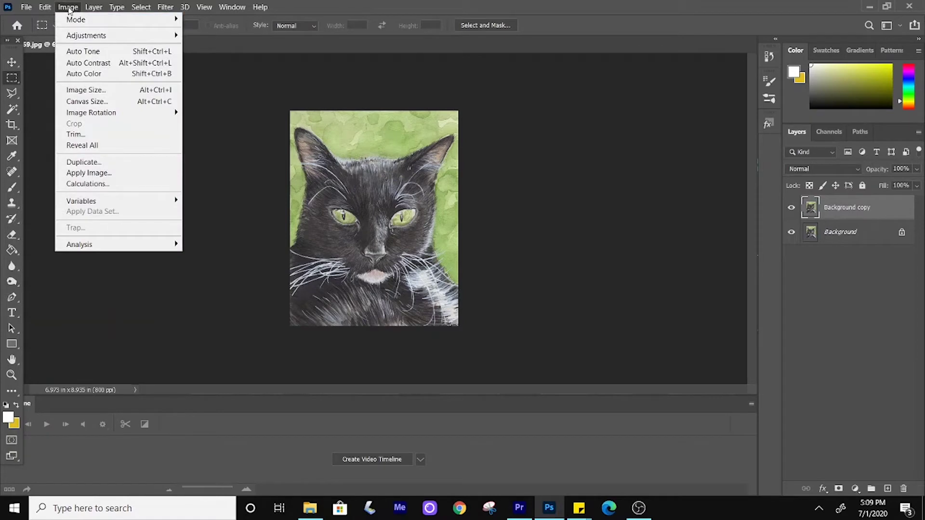
pyautogui.moveTo(98, 37)
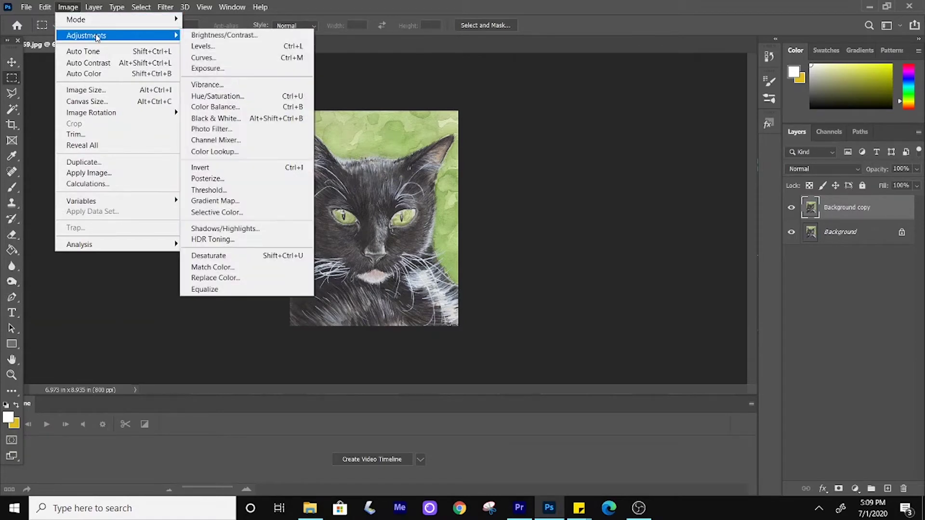
pyautogui.click(212, 48)
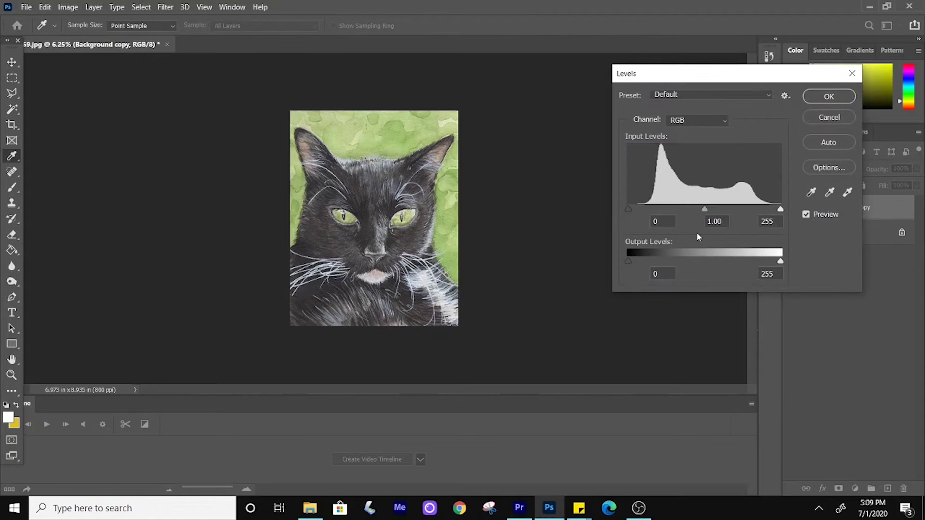
pyautogui.hotkey('ctrl', '+')
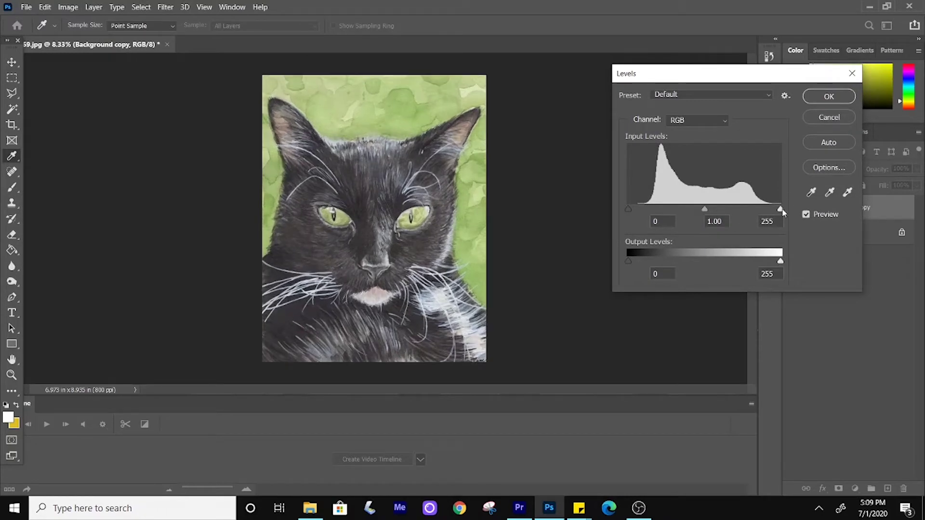
pyautogui.moveTo(781, 210); pyautogui.dragTo(759, 213)
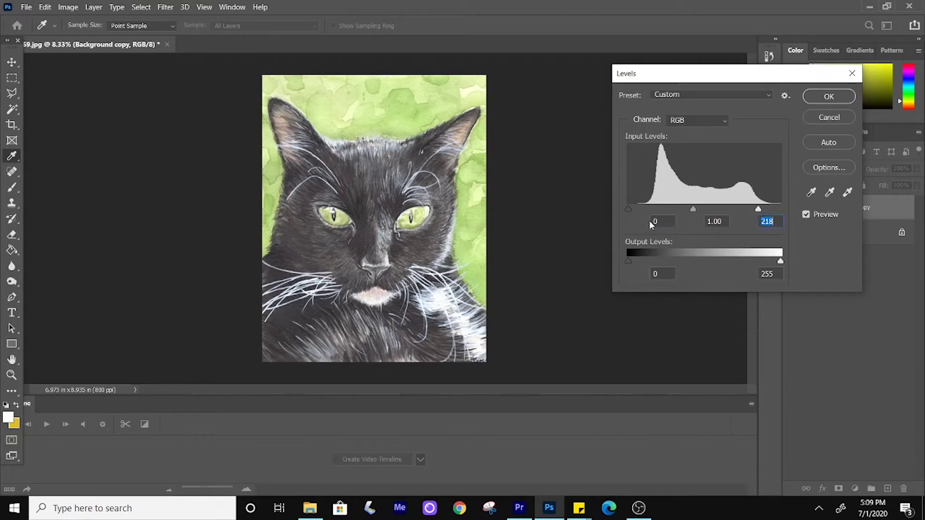
pyautogui.moveTo(630, 210); pyautogui.dragTo(642, 212)
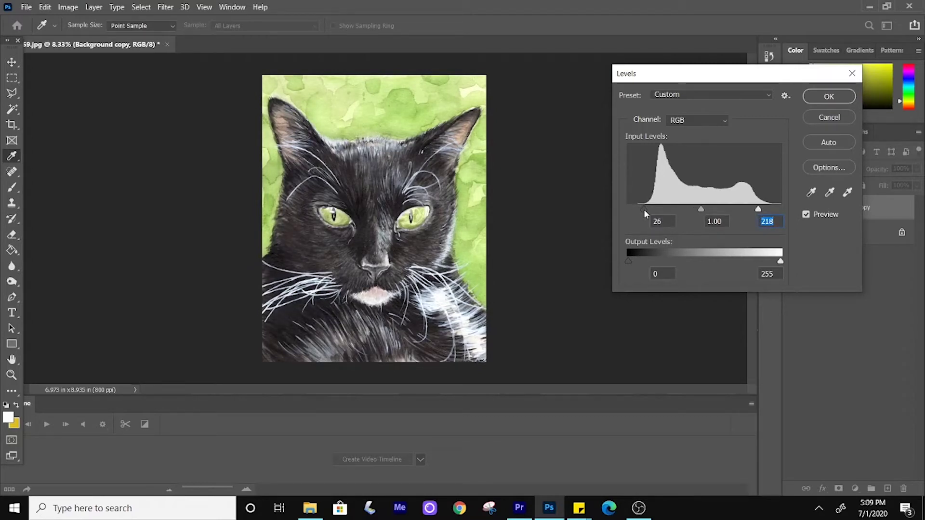
pyautogui.moveTo(646, 210)
pyautogui.mouseDown()
pyautogui.moveTo(626, 209)
pyautogui.moveTo(645, 214)
pyautogui.mouseUp()
pyautogui.click(828, 98)
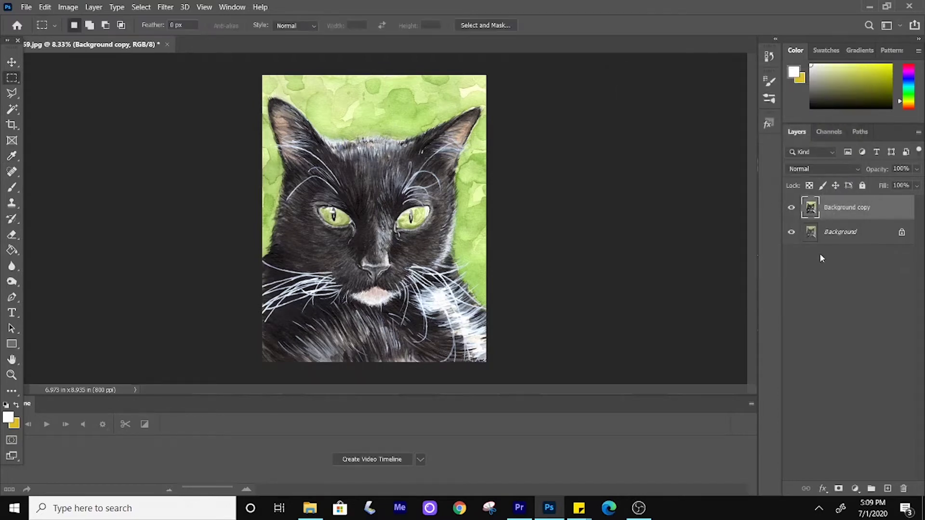
# - Toggle the adjusted copy's visibility to compare it with the original
pyautogui.click(792, 208)
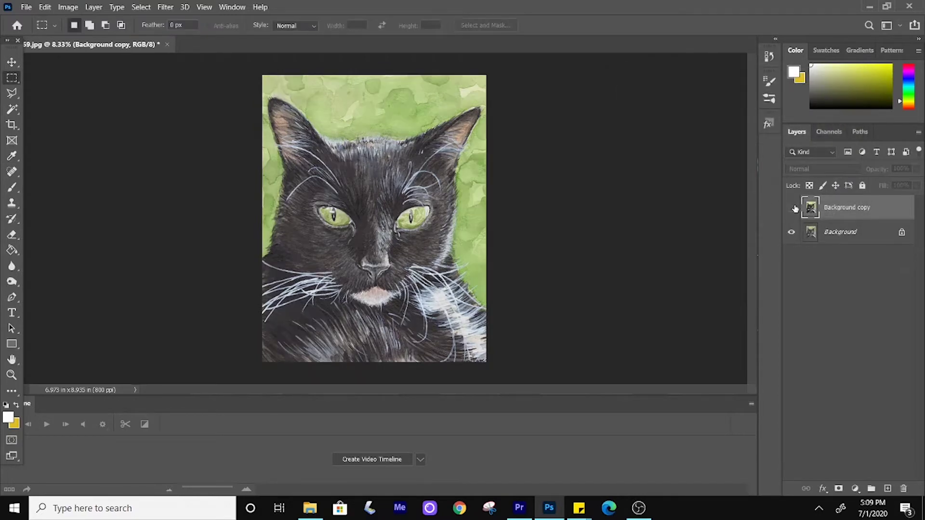
pyautogui.click(792, 208)
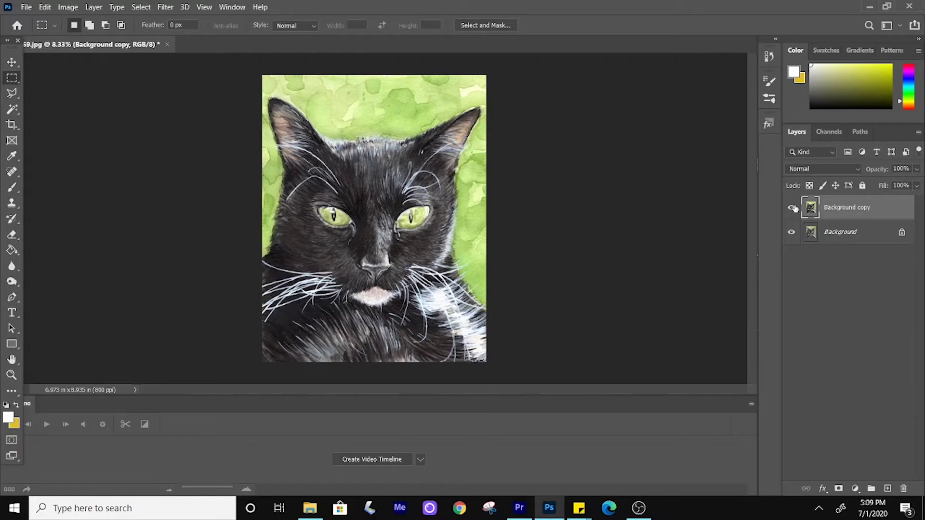
pyautogui.click(792, 208)
pyautogui.click(792, 208)
pyautogui.click(793, 208)
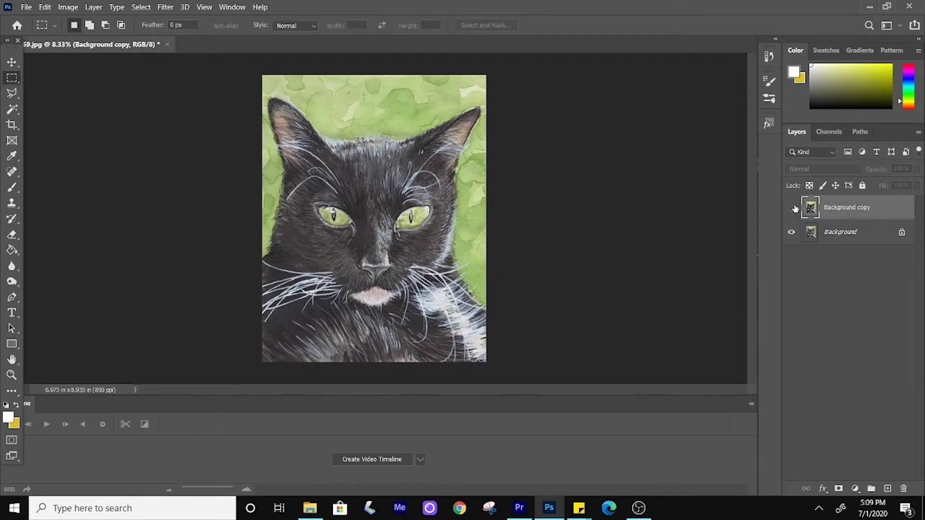
pyautogui.click(792, 208)
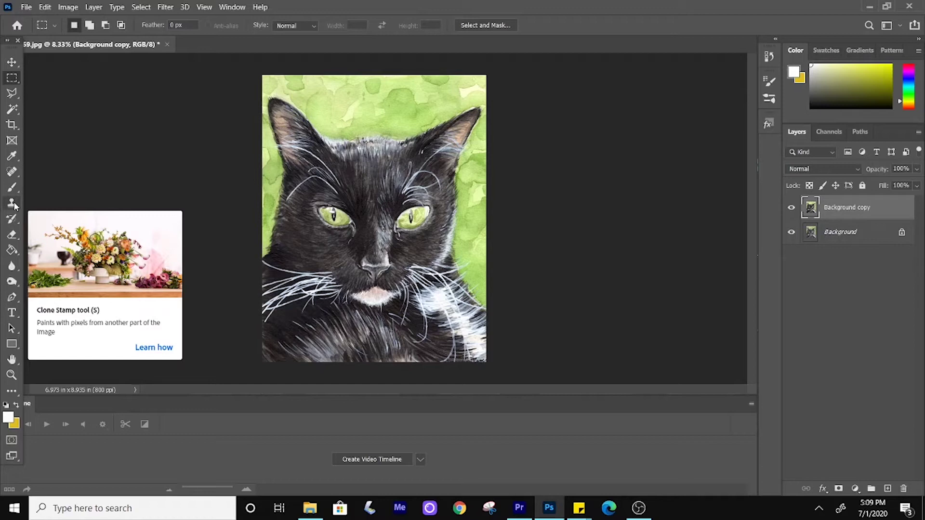
# - Select the Clone Stamp tool and set its brush hardness to 48%
pyautogui.click(15, 205)
pyautogui.moveTo(15, 205); pyautogui.dragTo(32, 211)
pyautogui.click(88, 26)
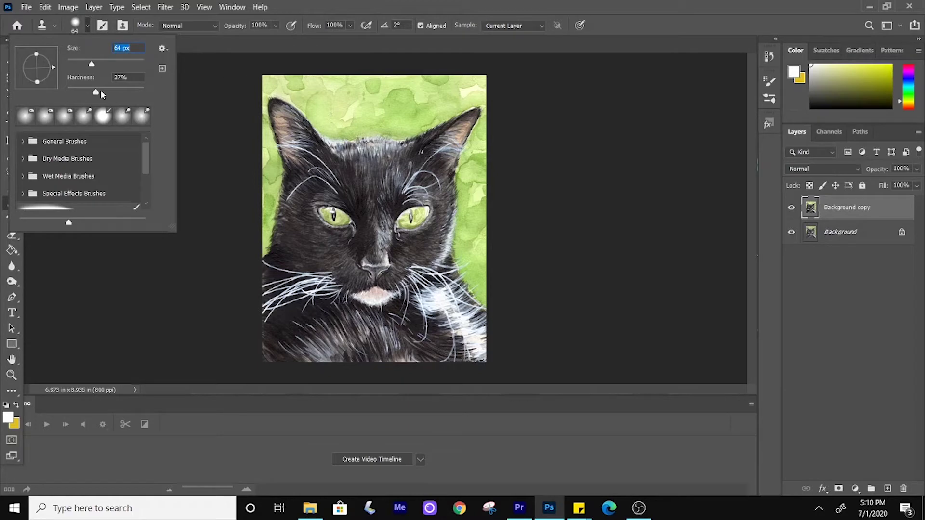
pyautogui.moveTo(101, 92); pyautogui.dragTo(99, 91)
# - Zoom to 50% on the left ear and clone clean green paper over a blemish
pyautogui.press('Return')
pyautogui.hotkey('ctrl', '+')
pyautogui.hotkey('ctrl', '+')
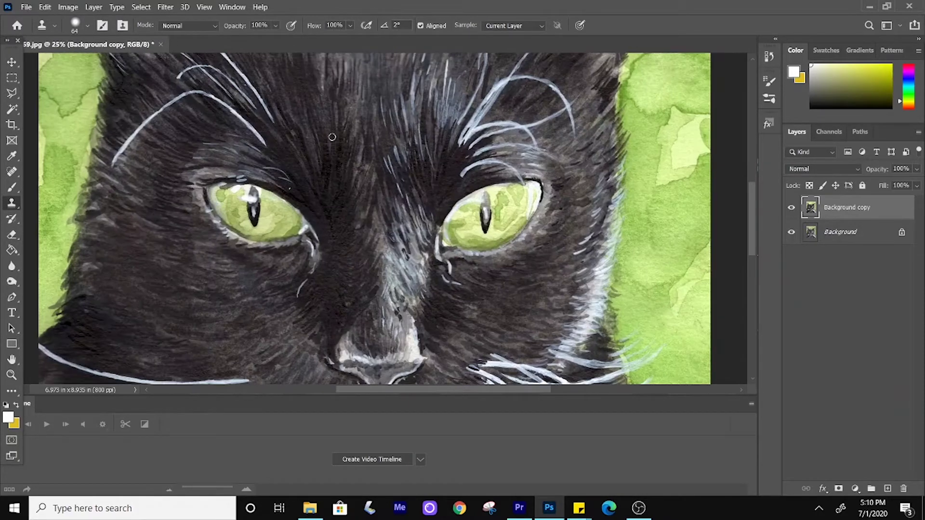
pyautogui.moveTo(331, 135)
pyautogui.mouseDown()
pyautogui.moveTo(421, 341)
pyautogui.moveTo(476, 388)
pyautogui.mouseUp()
pyautogui.hotkey('ctrl', '+')
pyautogui.hotkey('ctrl', '+')
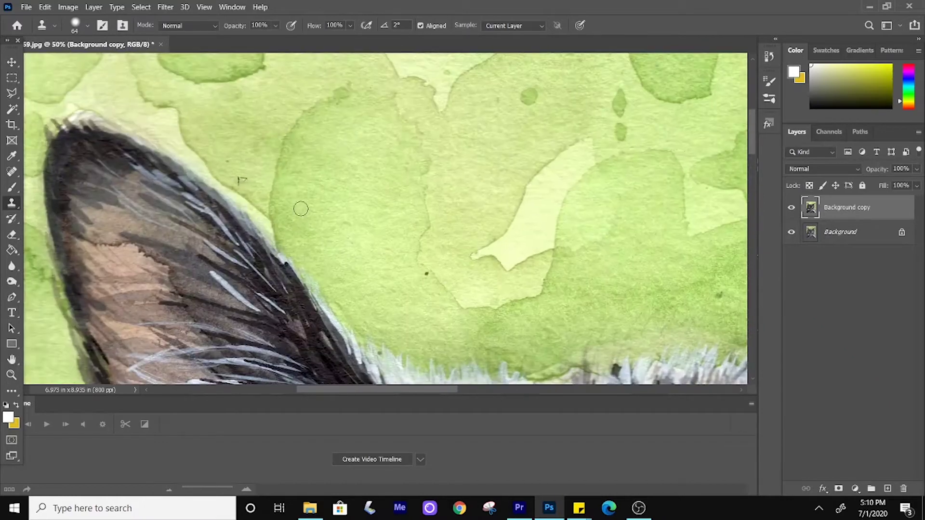
pyautogui.moveTo(300, 207)
pyautogui.mouseDown()
pyautogui.moveTo(389, 251)
pyautogui.moveTo(397, 266)
pyautogui.mouseUp()
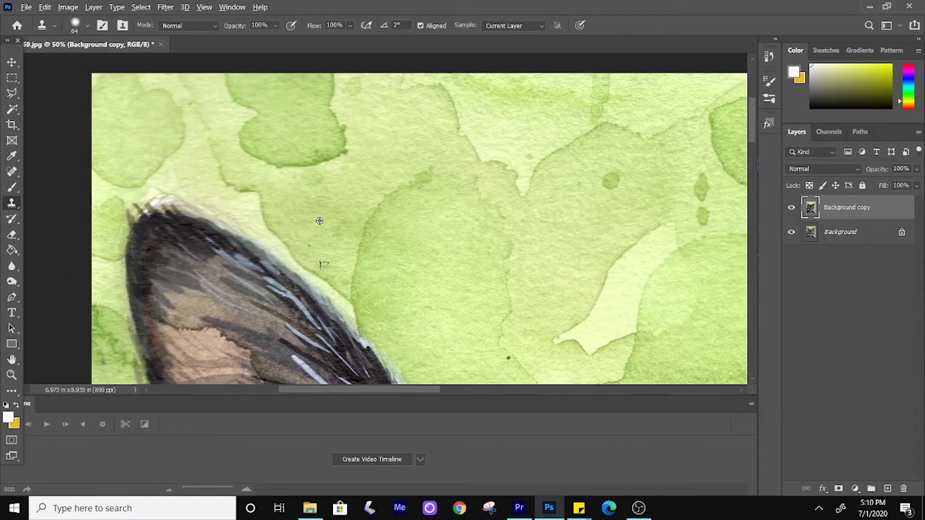
pyautogui.moveTo(326, 253)
pyautogui.mouseDown()
pyautogui.moveTo(328, 264)
pyautogui.moveTo(285, 255)
pyautogui.mouseUp()
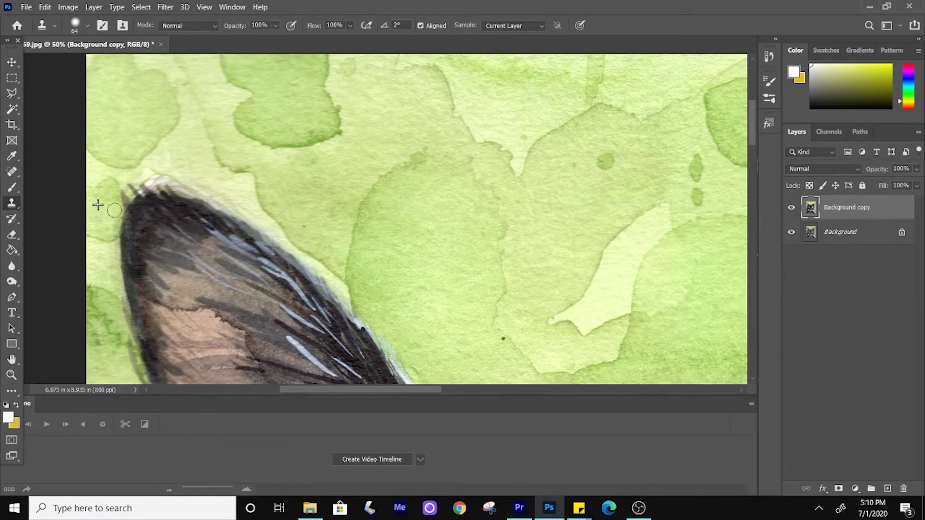
# - Clone clean green from beside the right ear over the spot next to the fur
pyautogui.scroll(-3, 331, 254)
pyautogui.hscroll(5, 331, 254)
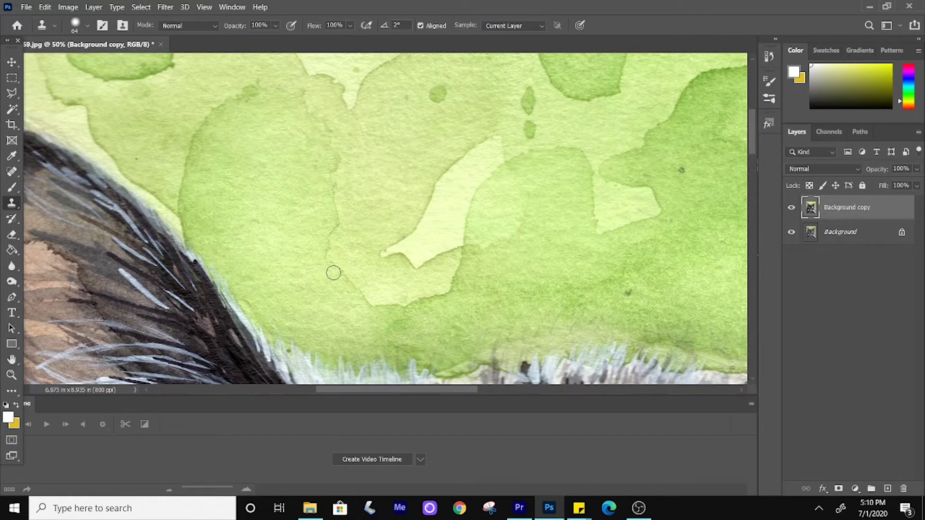
pyautogui.moveTo(527, 274); pyautogui.dragTo(337, 275)
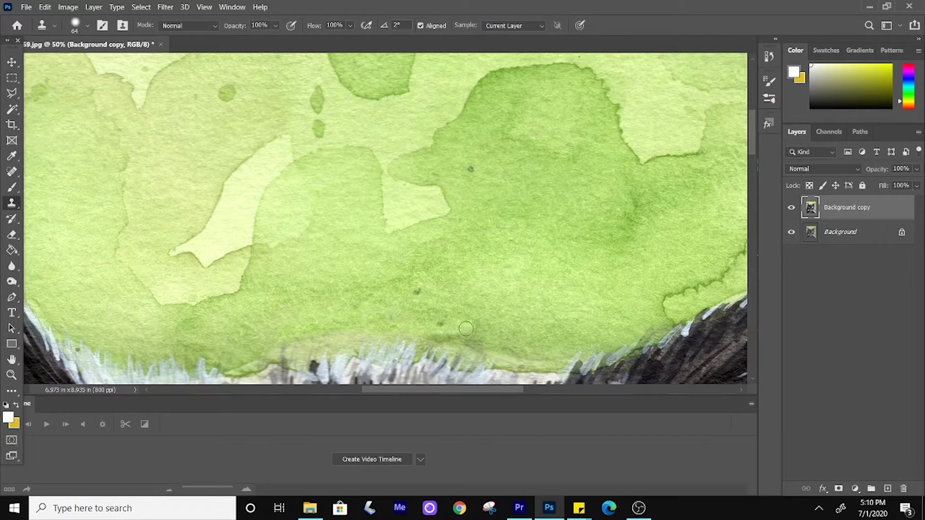
pyautogui.hscroll(4, 366, 270)
pyautogui.scroll(2, 366, 269)
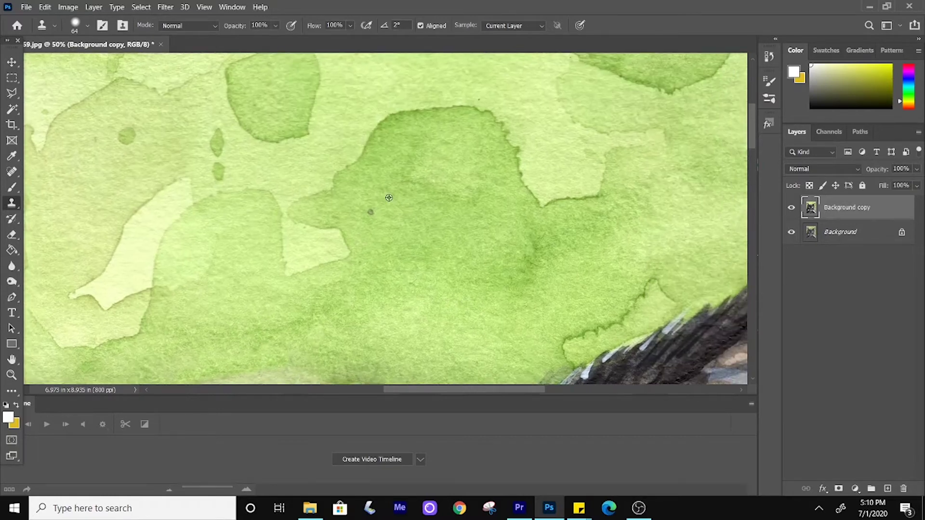
pyautogui.scroll(3, 480, 295)
pyautogui.hscroll(1, 481, 296)
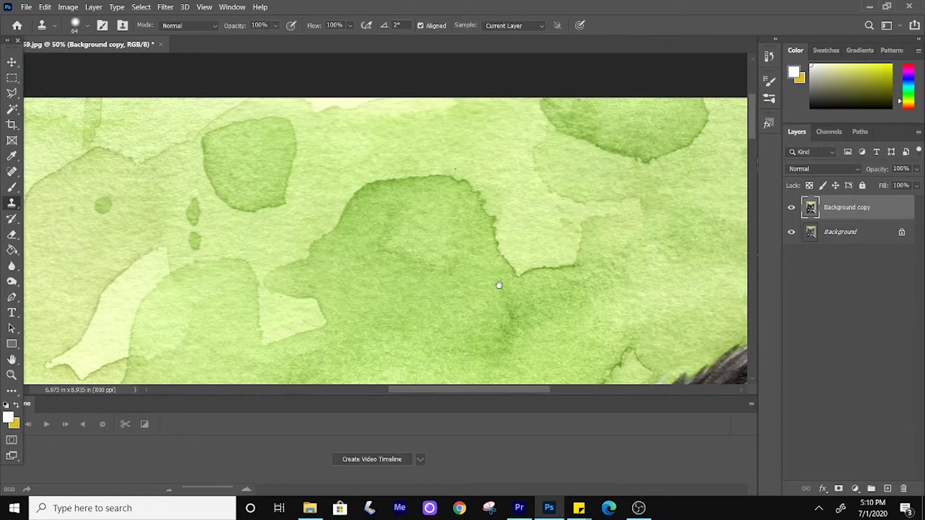
pyautogui.moveTo(523, 263); pyautogui.dragTo(230, 249)
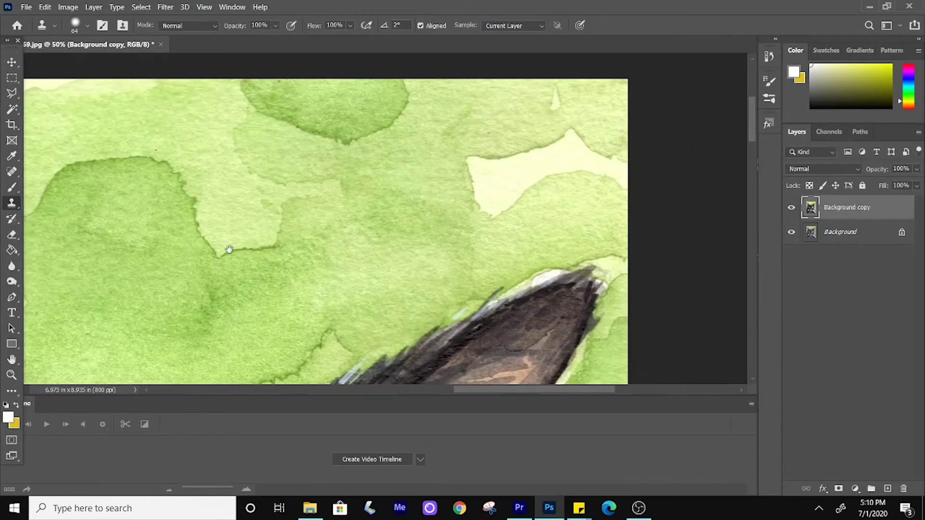
pyautogui.moveTo(417, 274); pyautogui.dragTo(364, 199)
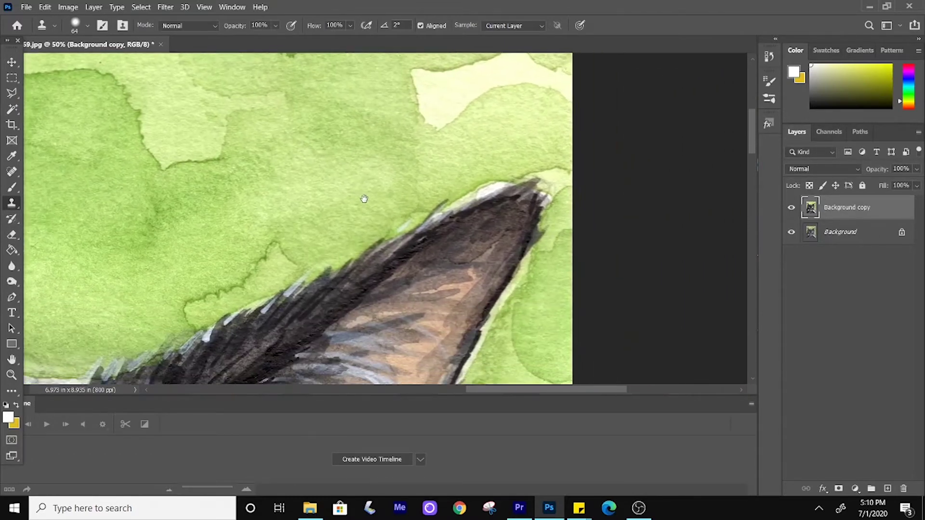
pyautogui.scroll(-6, 568, 299)
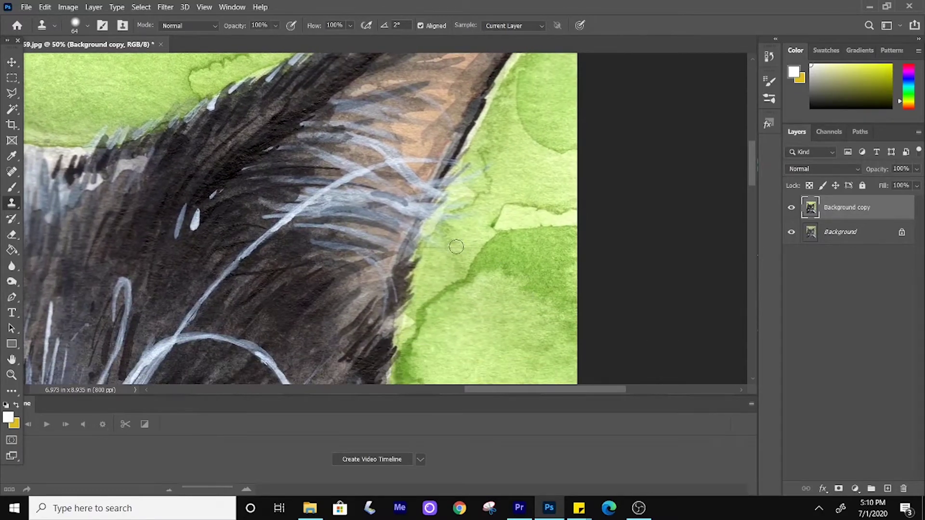
pyautogui.scroll(-10, 514, 351)
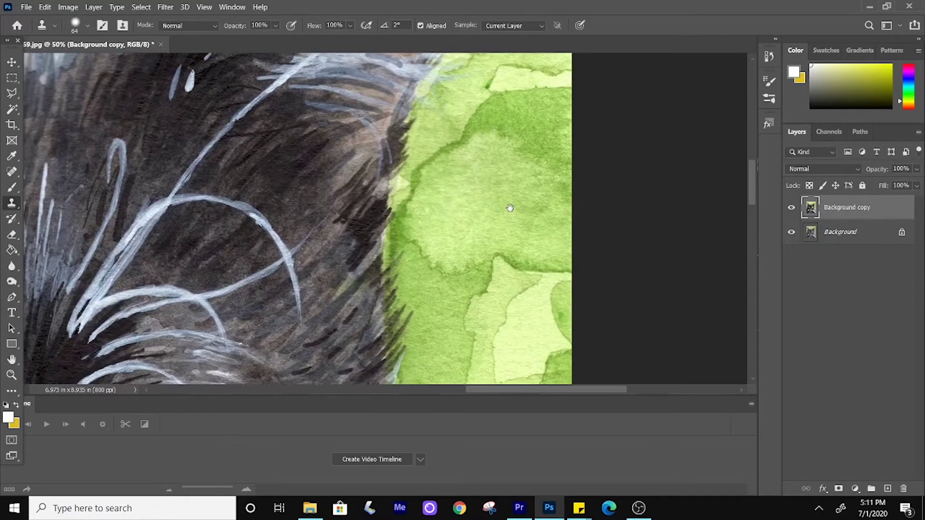
pyautogui.scroll(-9, 486, 243)
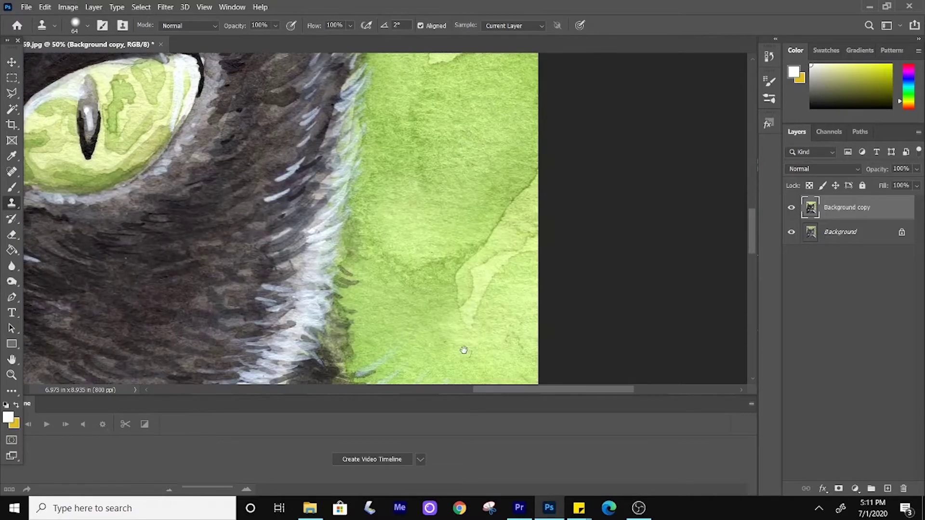
pyautogui.keyDown('alt'); pyautogui.click(524, 279); pyautogui.keyUp('alt')
pyautogui.moveTo(524, 279)
pyautogui.mouseDown()
pyautogui.moveTo(504, 260)
pyautogui.moveTo(519, 261)
pyautogui.mouseUp()
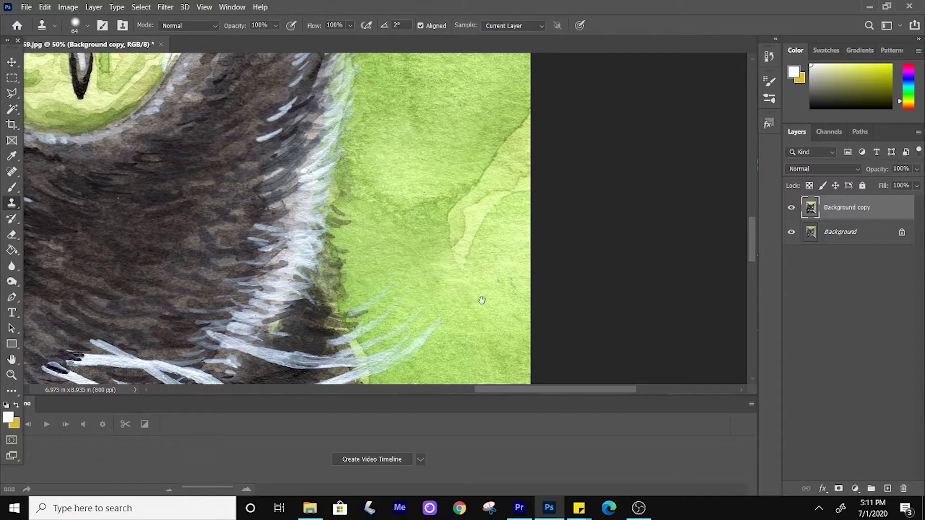
pyautogui.scroll(-10, 488, 183)
# - Pan across the fur around the eye and ear to inspect for scan blemishes
pyautogui.scroll(-3, 506, 182)
pyautogui.hscroll(-10, 315, 222)
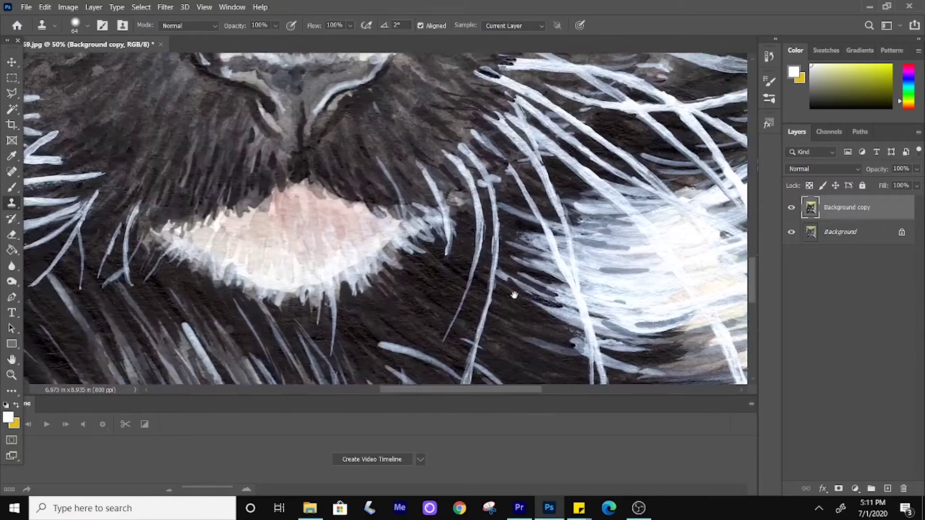
pyautogui.scroll(10, 320, 208)
pyautogui.hscroll(-5, 319, 244)
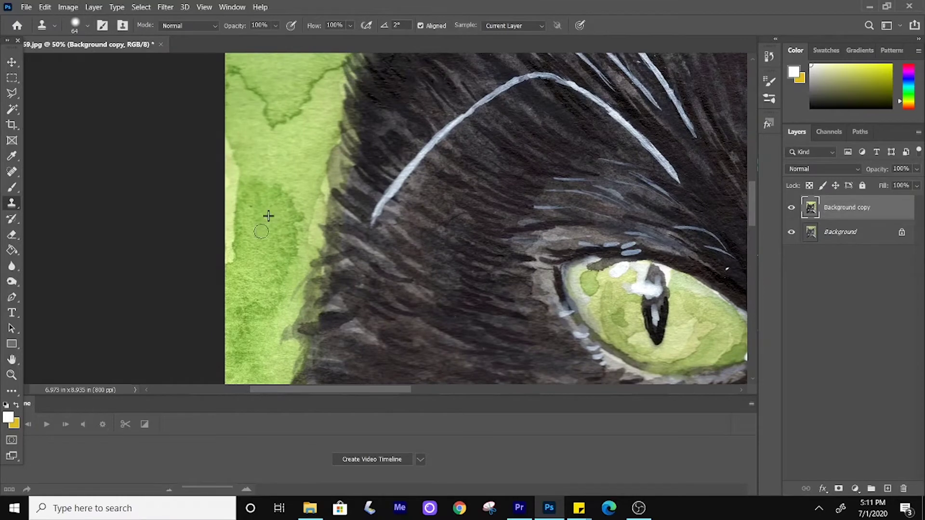
pyautogui.scroll(4, 347, 187)
pyautogui.hscroll(-1, 346, 187)
pyautogui.scroll(8, 371, 286)
pyautogui.hscroll(-2, 370, 286)
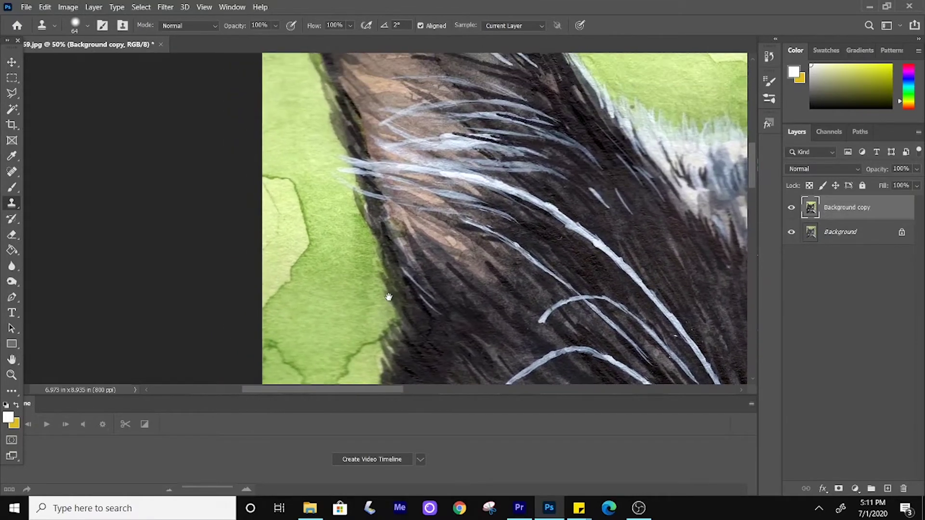
pyautogui.moveTo(405, 181); pyautogui.dragTo(411, 205)
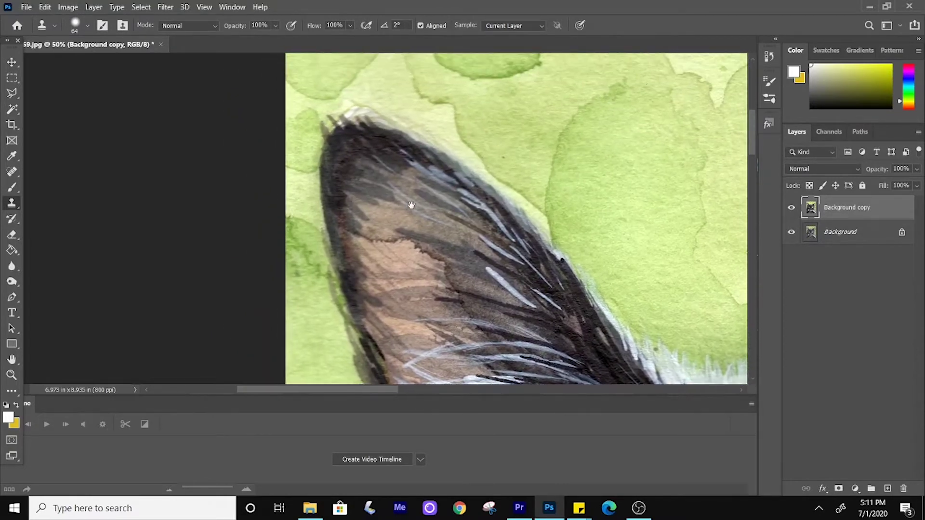
pyautogui.moveTo(471, 289); pyautogui.dragTo(424, 96)
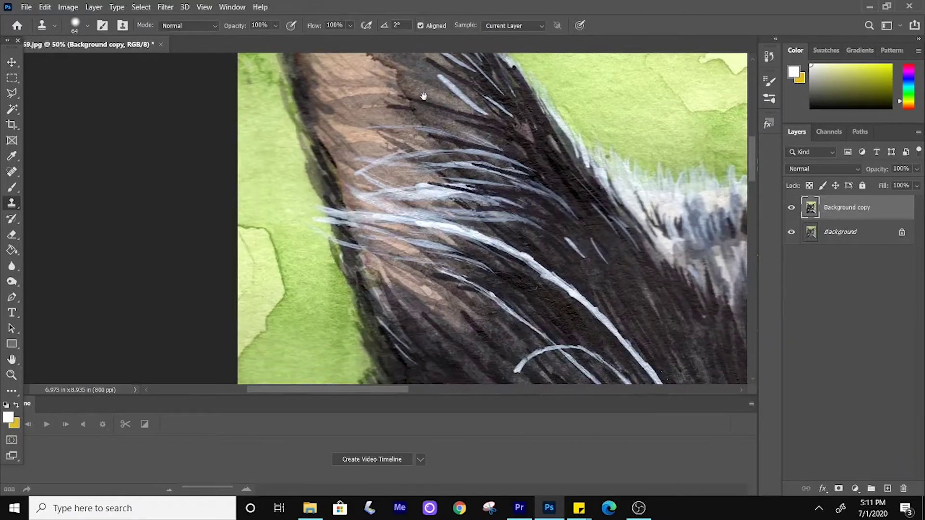
pyautogui.moveTo(417, 261); pyautogui.dragTo(399, 115)
pyautogui.moveTo(386, 244); pyautogui.dragTo(390, 227)
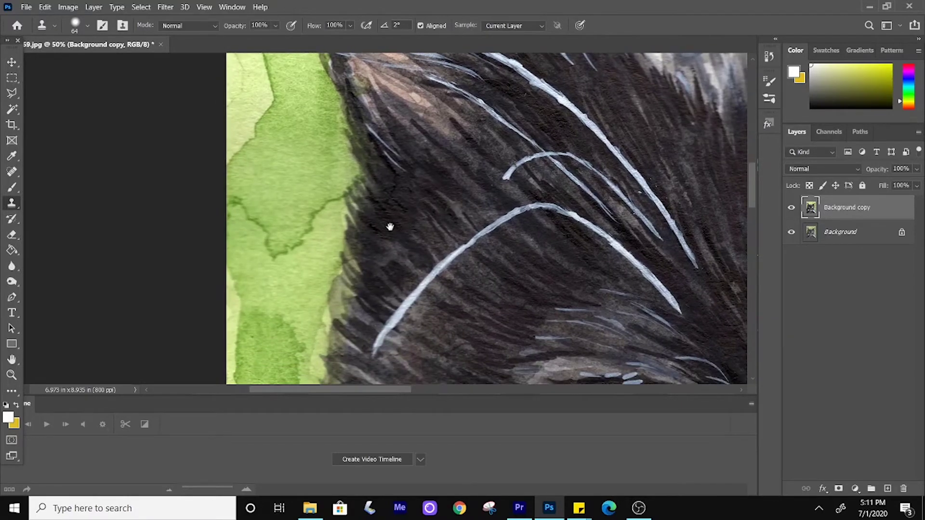
pyautogui.click(18, 62)
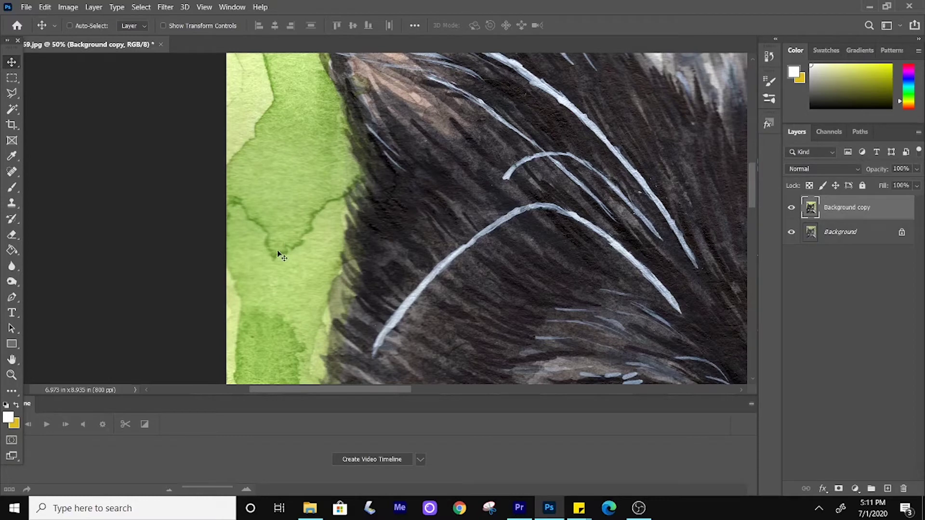
# - Return to the Clone Stamp and shrink its brush to 31 px
pyautogui.scroll(-2, 408, 245)
pyautogui.hscroll(4, 407, 245)
pyautogui.press('s')
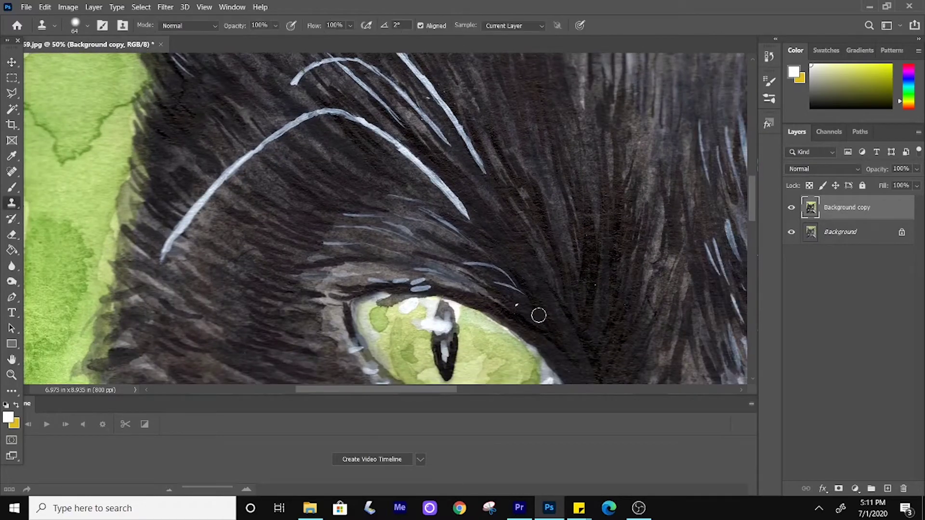
pyautogui.scroll(3, 439, 231)
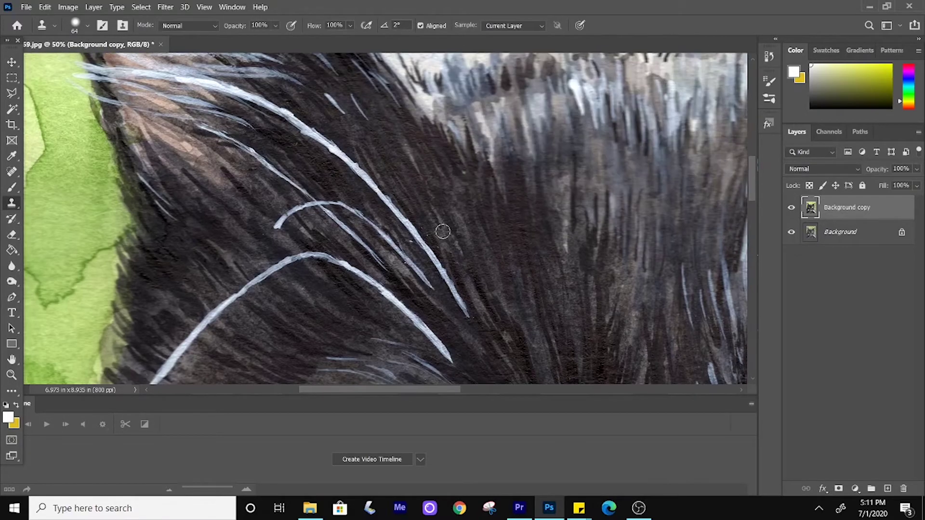
pyautogui.click(87, 25)
pyautogui.moveTo(97, 66); pyautogui.dragTo(80, 66)
pyautogui.click(403, 233)
pyautogui.hscroll(5, 410, 231)
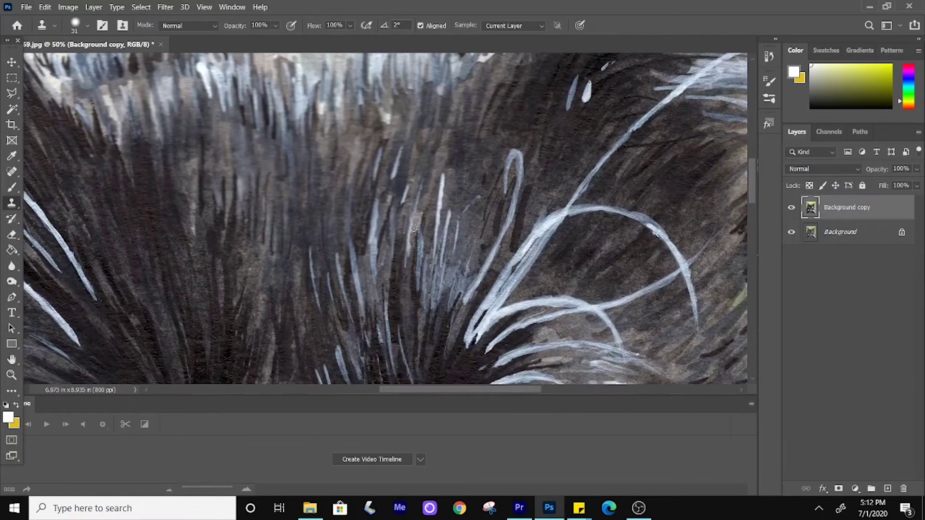
pyautogui.scroll(-4, 395, 236)
pyautogui.hscroll(-2, 381, 240)
pyautogui.scroll(-10, 597, 253)
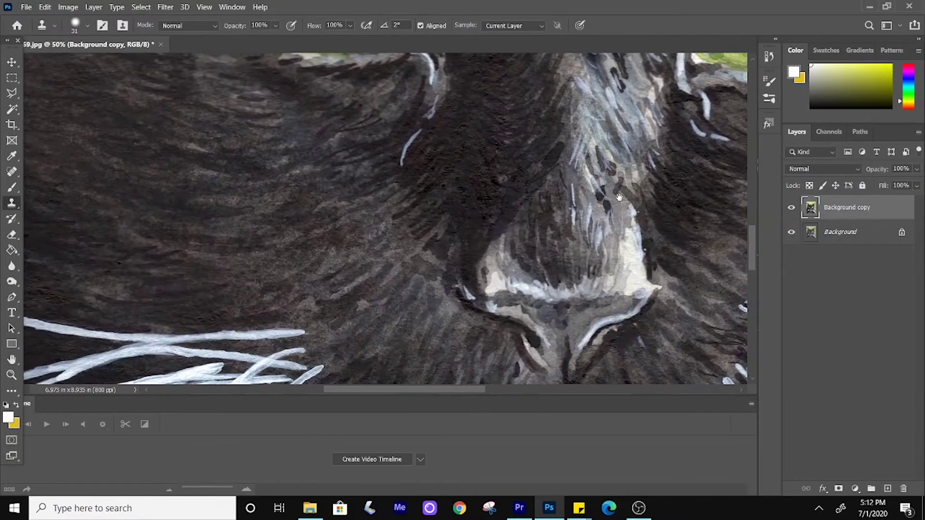
pyautogui.hscroll(-5, 372, 283)
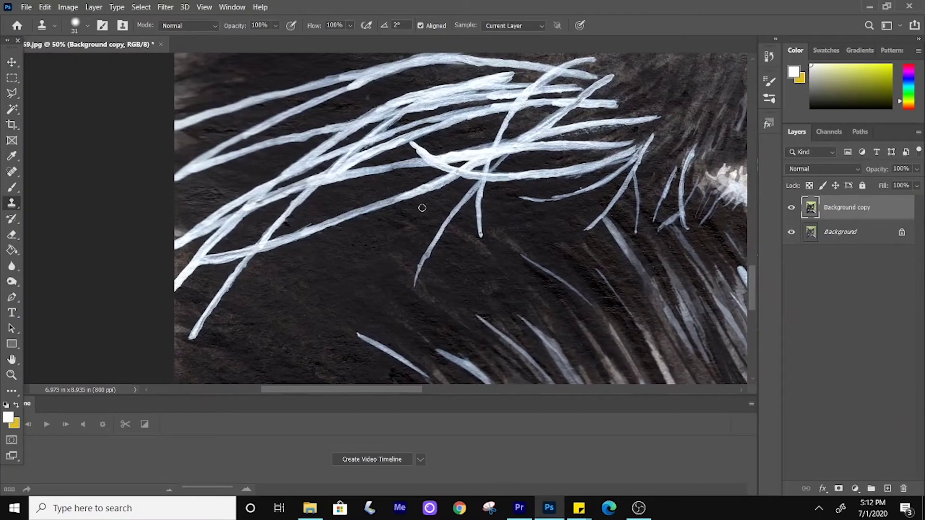
pyautogui.scroll(10, 422, 208)
pyautogui.hscroll(2, 422, 207)
# - Select the Burn tool with a 62 px brush at 6% exposure
pyautogui.click(12, 282)
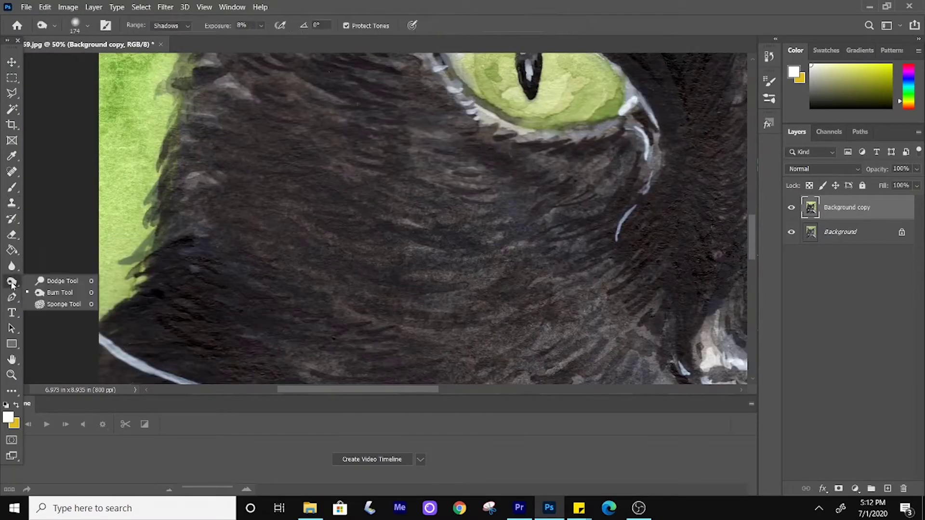
pyautogui.click(45, 298)
pyautogui.click(87, 25)
pyautogui.click(501, 182)
pyautogui.click(11, 282)
pyautogui.click(45, 293)
pyautogui.click(87, 26)
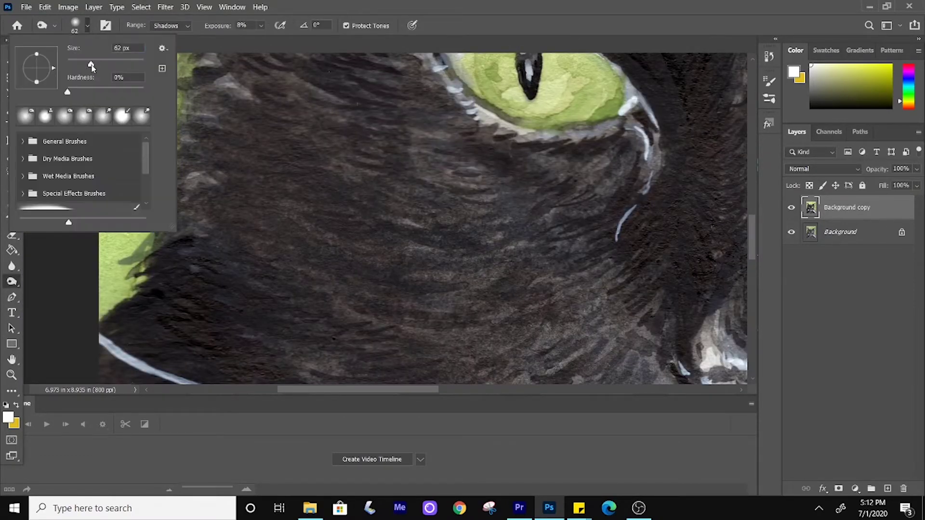
pyautogui.click(526, 148)
pyautogui.press('0')
pyautogui.press('6')
pyautogui.scroll(-5, 454, 222)
pyautogui.scroll(3, 532, 330)
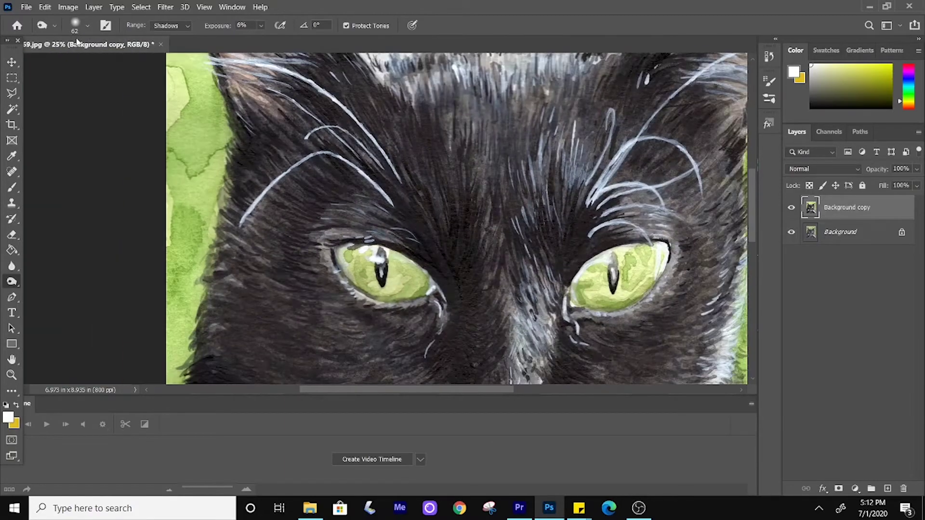
# - Enlarge the burn brush to 322 px and work over the fur around the ears
pyautogui.click(76, 25)
pyautogui.moveTo(77, 57); pyautogui.dragTo(107, 57)
pyautogui.click(534, 347)
pyautogui.scroll(3, 482, 192)
pyautogui.moveTo(496, 309)
pyautogui.mouseDown()
pyautogui.moveTo(269, 303)
pyautogui.moveTo(348, 288)
pyautogui.mouseUp()
pyautogui.scroll(-5, 270, 303)
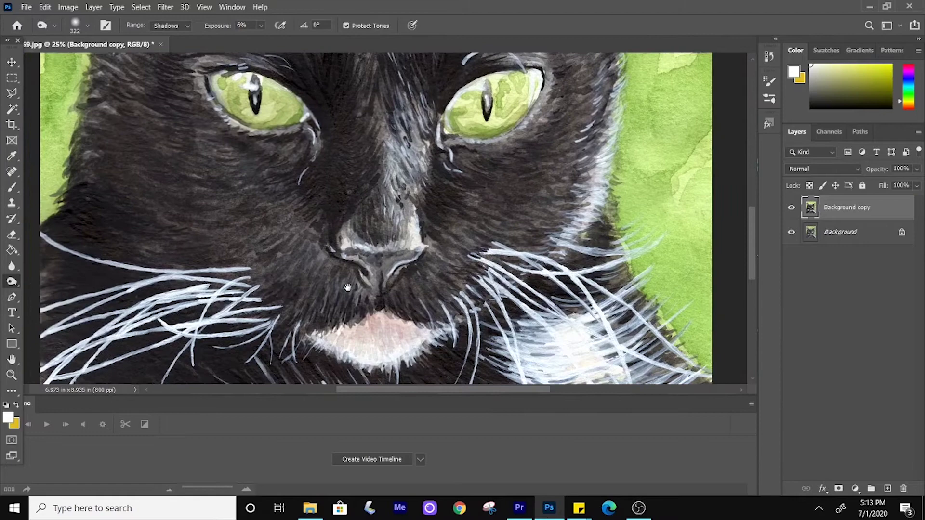
pyautogui.scroll(-2, 410, 279)
pyautogui.scroll(-2, 615, 340)
pyautogui.scroll(2, 615, 340)
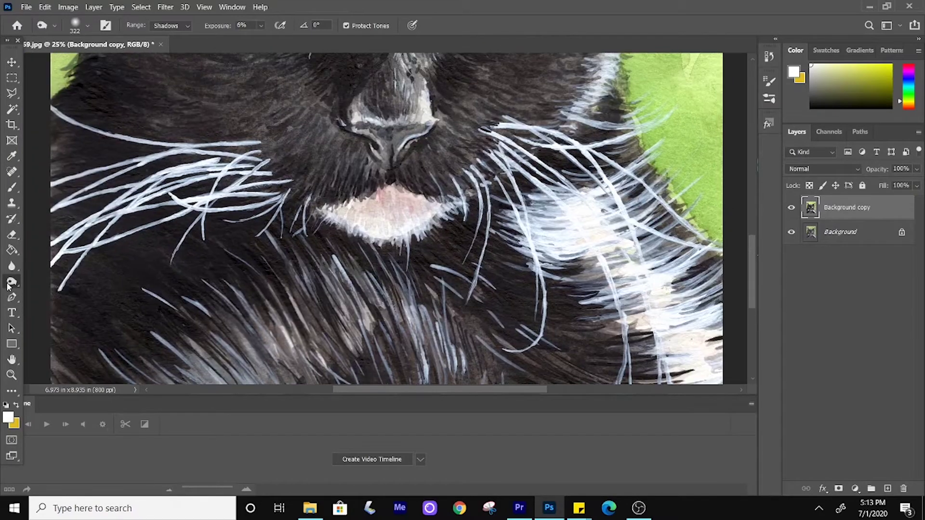
# - Switch to the Dodge tool with a 149 px brush set to Highlights at 4%
pyautogui.rightClick(7, 284)
pyautogui.click(43, 279)
pyautogui.click(76, 25)
pyautogui.moveTo(107, 57); pyautogui.dragTo(91, 57)
pyautogui.press('Return')
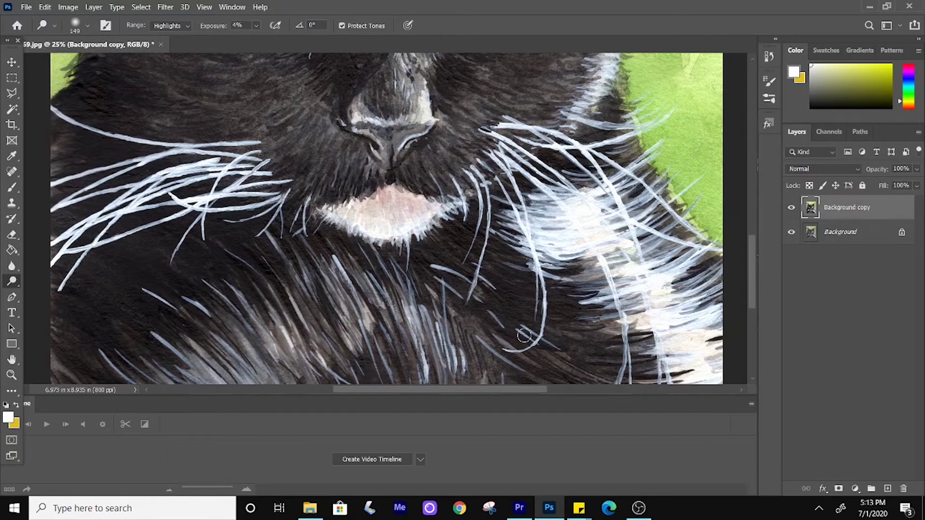
pyautogui.scroll(6, 468, 259)
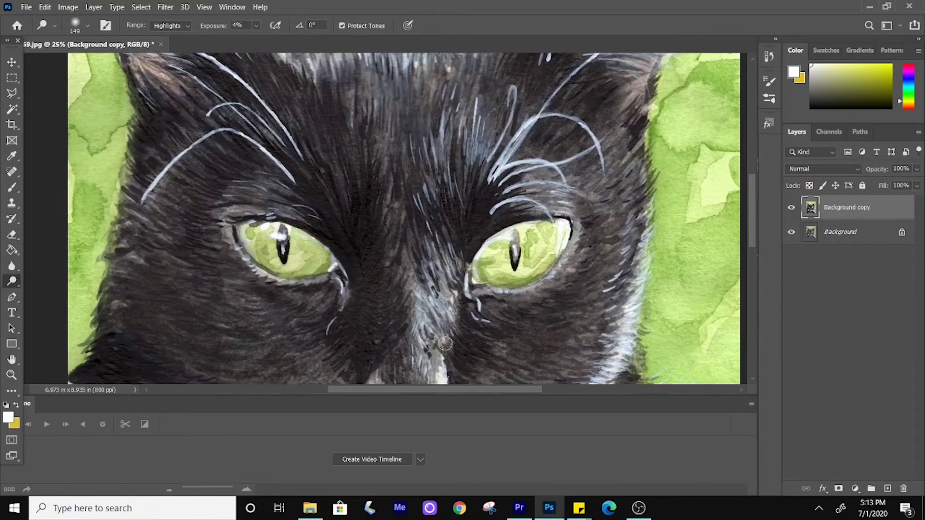
pyautogui.scroll(4, 304, 199)
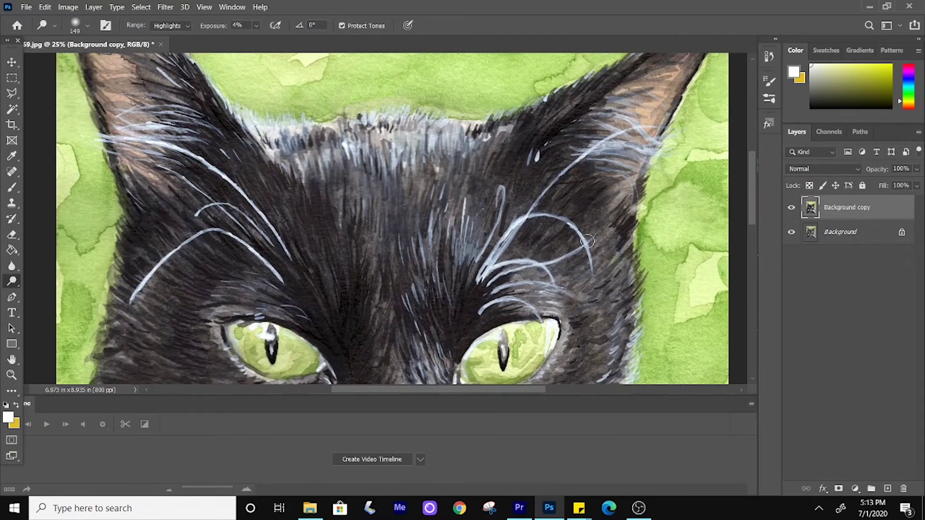
# - Zoom out to the whole cat and bring up Save As for the painting
pyautogui.hotkey('ctrl', '0')
pyautogui.press('m')
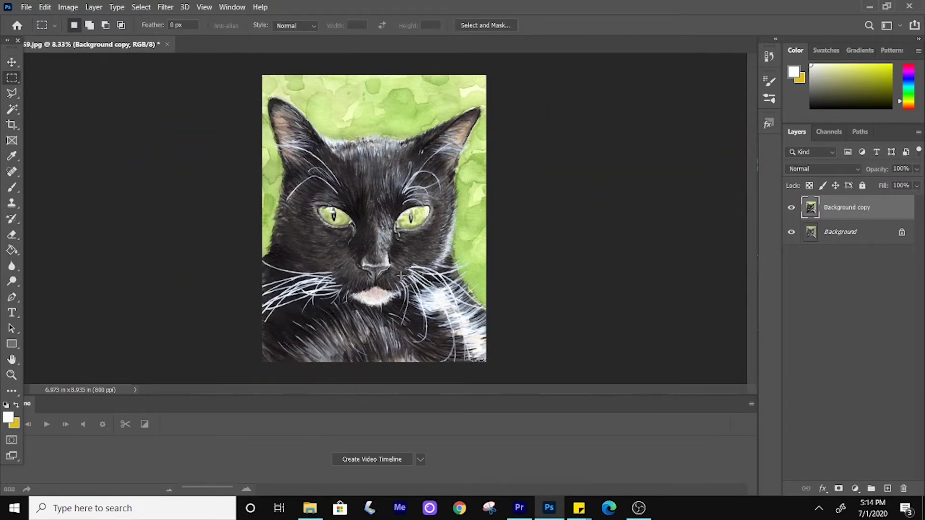
pyautogui.click(27, 7)
pyautogui.click(60, 142)
# - Save the cat painting to the Desktop as a JPEG named 'Boots - Layout 2'
pyautogui.click(501, 346)
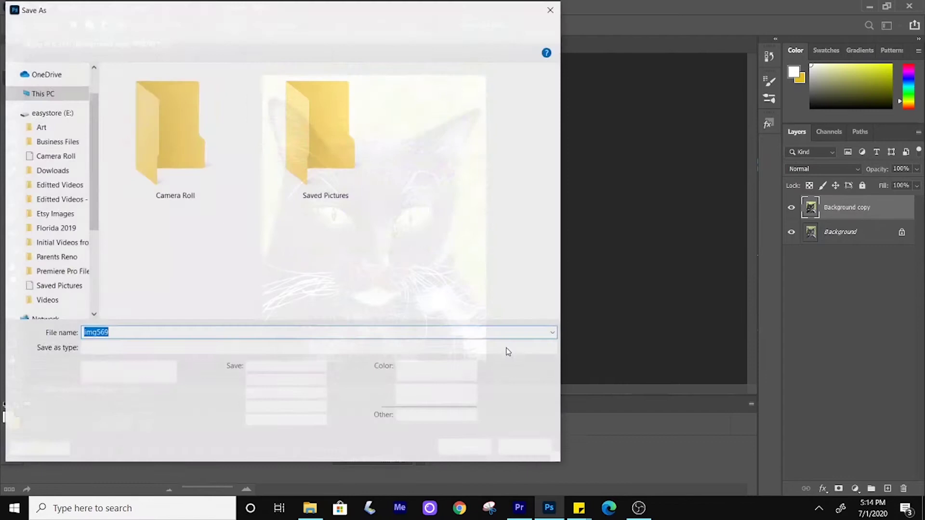
pyautogui.click(49, 93)
pyautogui.click(182, 347)
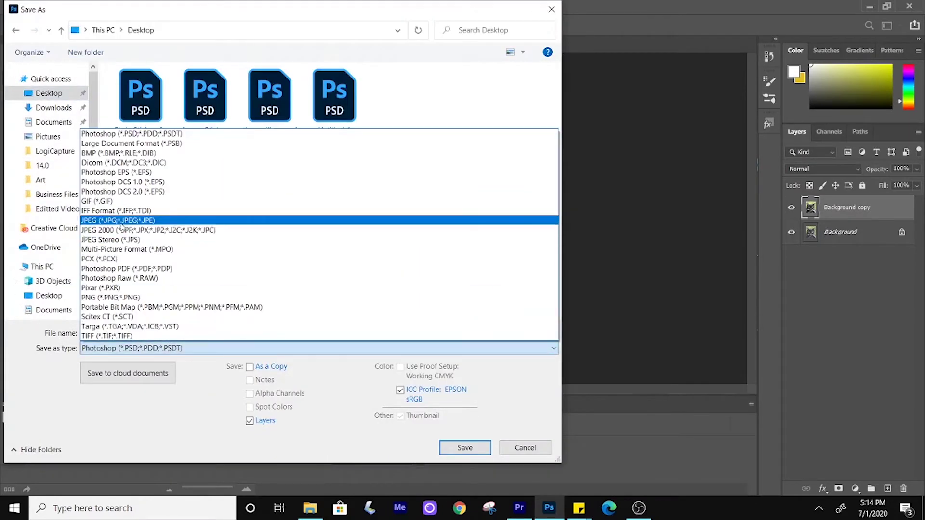
pyautogui.click(122, 297)
pyautogui.doubleClick(135, 332)
pyautogui.write('Boot')
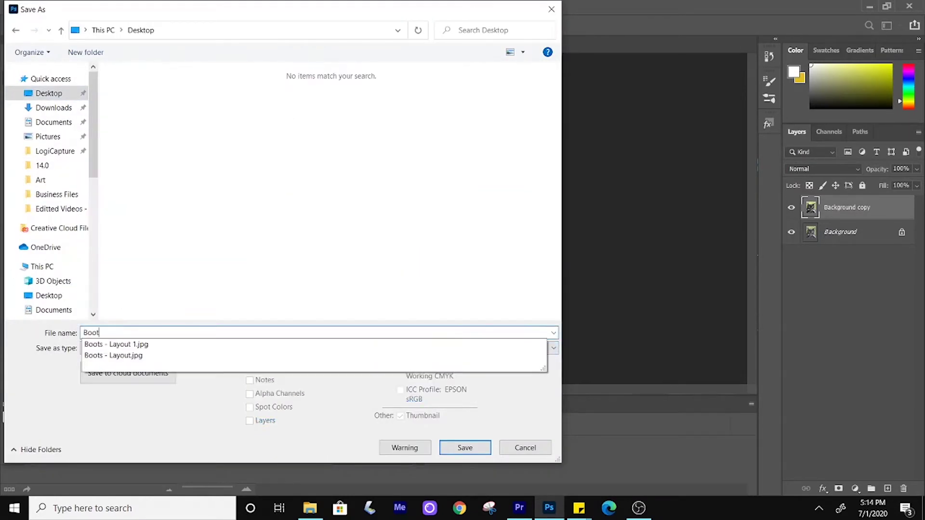
pyautogui.write('s - Layout 2')
pyautogui.press('Return')
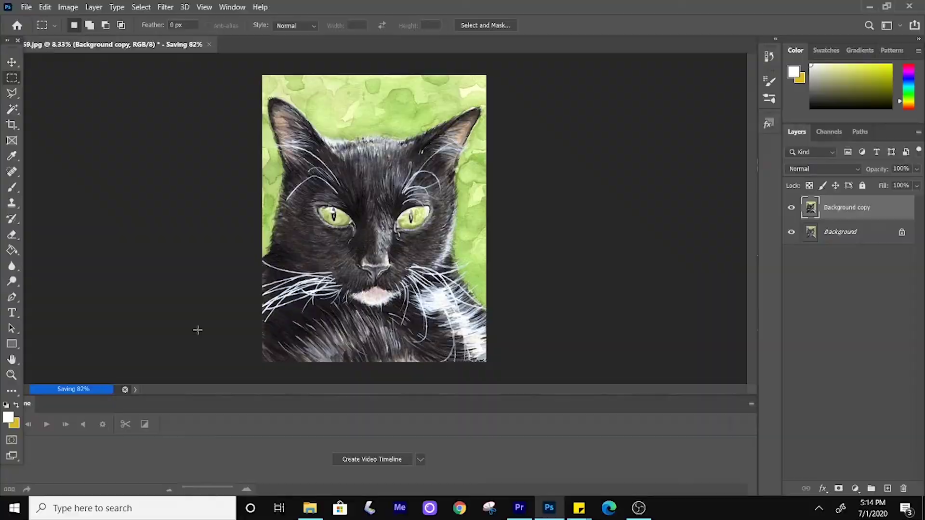
# - Close the cat painting without saving changes and start File > Automate > Photomerge
pyautogui.click(209, 45)
pyautogui.click(481, 200)
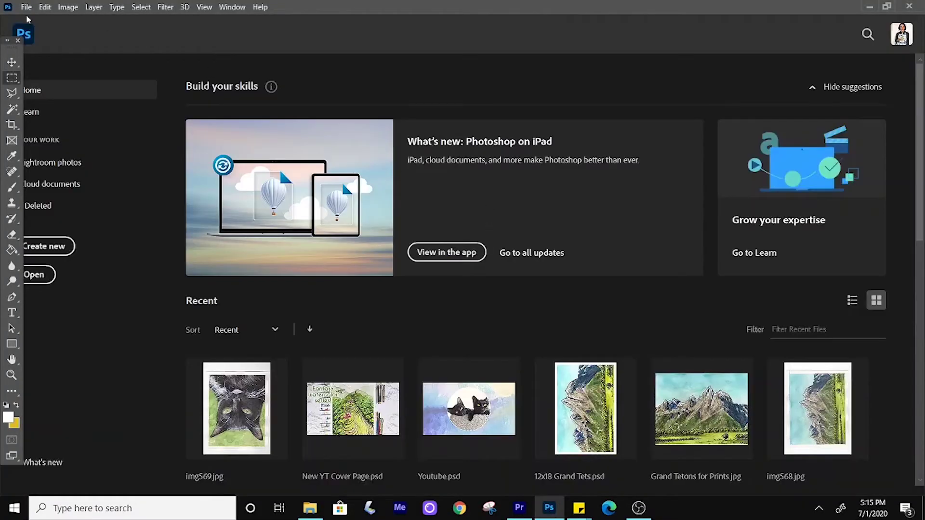
pyautogui.click(26, 7)
pyautogui.moveTo(111, 274)
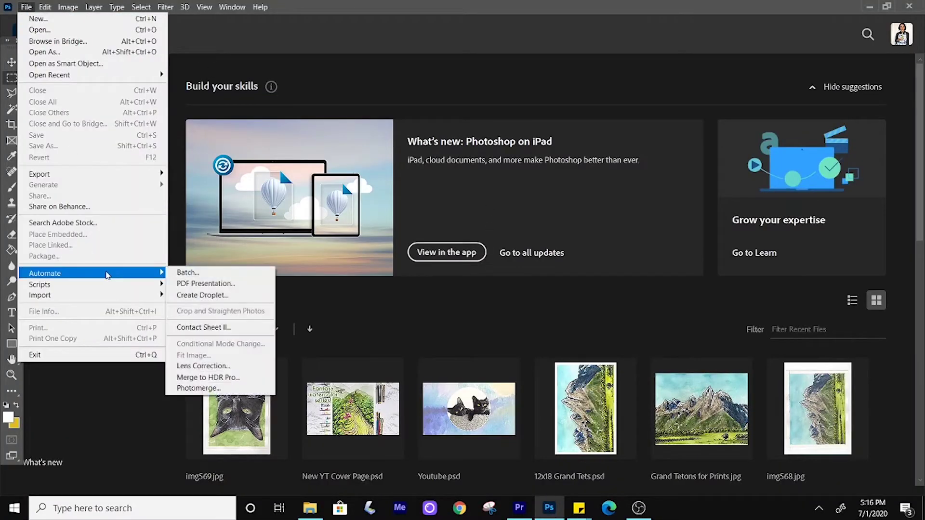
pyautogui.click(212, 388)
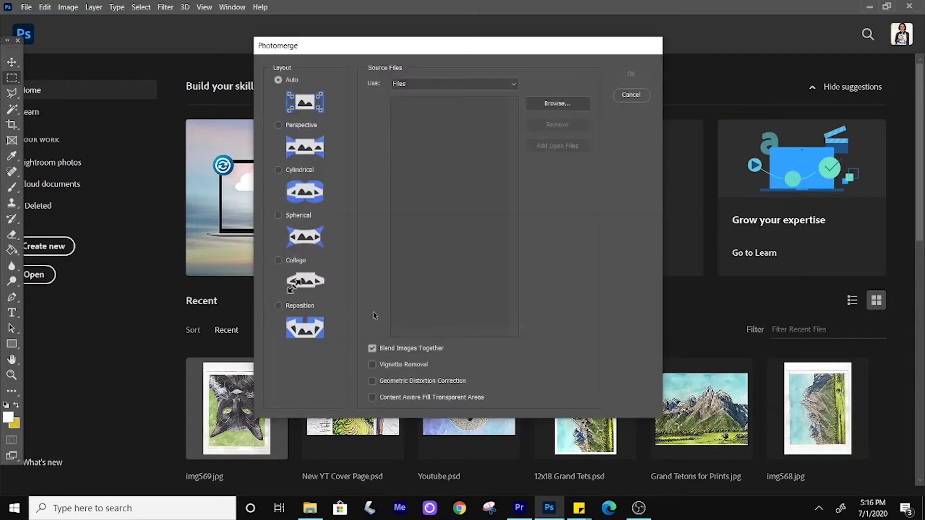
# - Load scans img559 through img566 from Pictures into Photomerge and build the panorama
pyautogui.click(565, 107)
pyautogui.moveTo(811, 159); pyautogui.dragTo(811, 366)
pyautogui.click(331, 193)
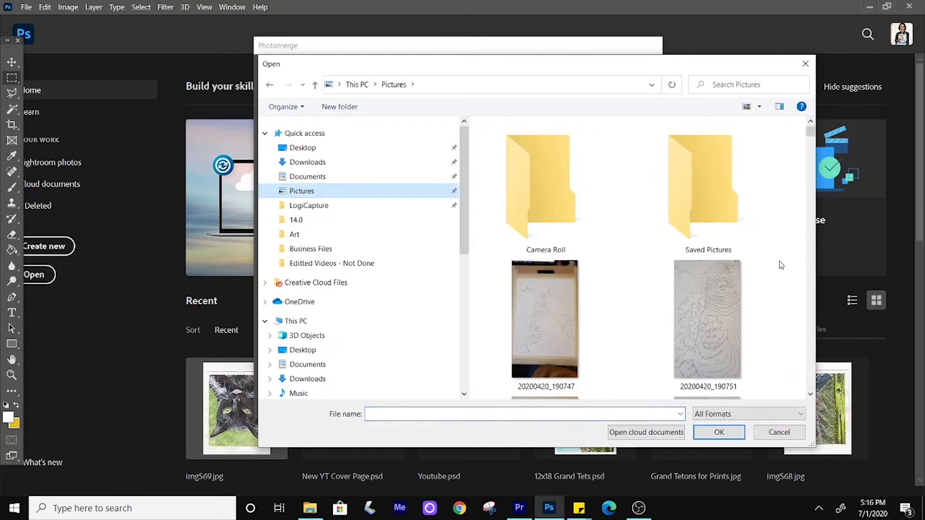
pyautogui.scroll(-15, 777, 268)
pyautogui.scroll(-12, 776, 268)
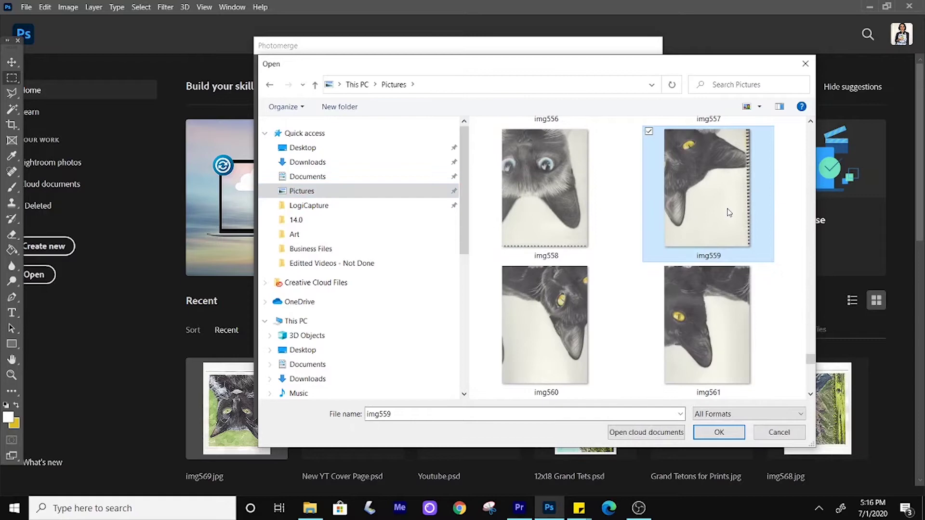
pyautogui.rightClick(620, 294)
pyautogui.click(819, 325)
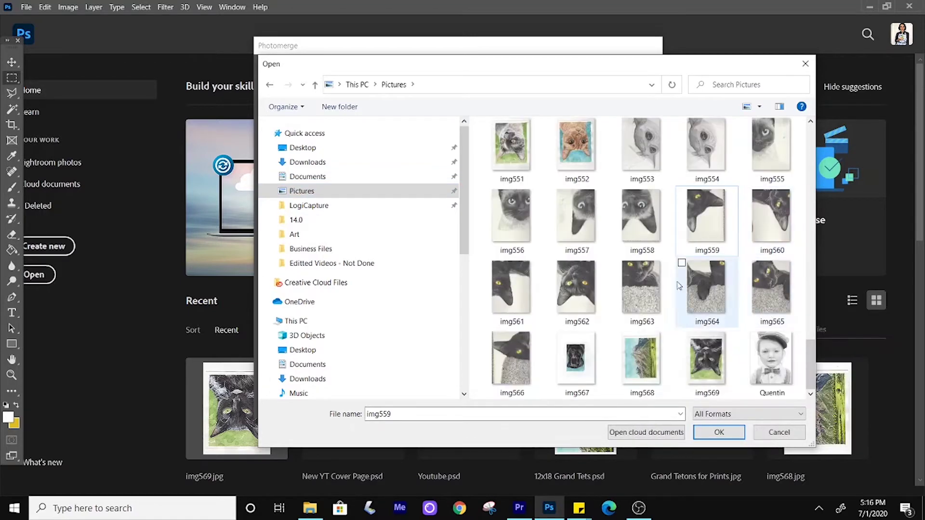
pyautogui.keyDown('shift'); pyautogui.click(527, 356); pyautogui.keyUp('shift')
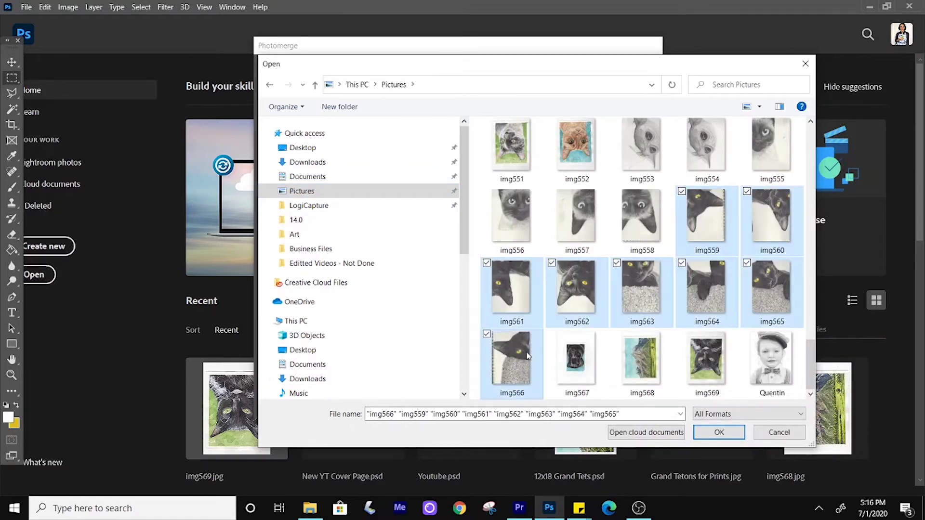
pyautogui.click(719, 432)
pyautogui.click(633, 73)
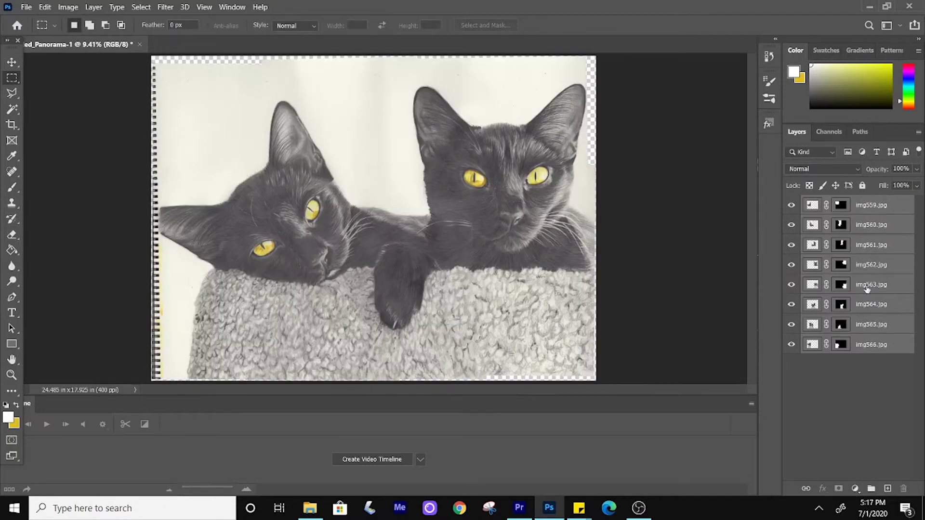
# - Merge the panorama layers into one and crop away the ragged transparent edges
pyautogui.rightClick(863, 324)
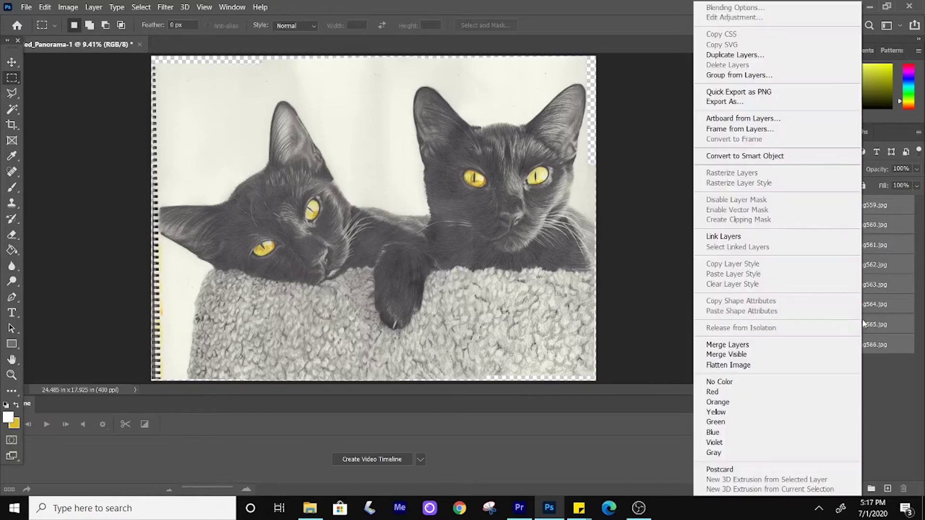
pyautogui.click(773, 344)
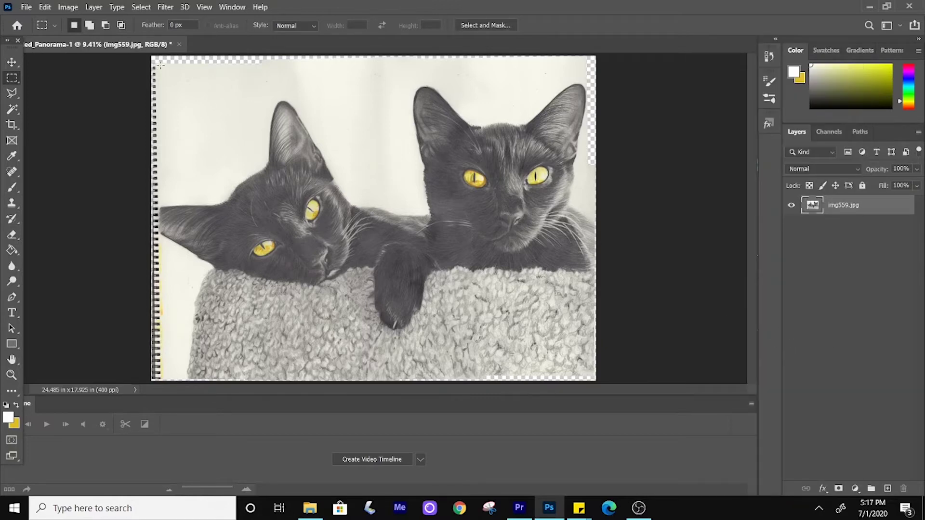
pyautogui.moveTo(160, 64); pyautogui.dragTo(589, 377)
pyautogui.click(68, 7)
pyautogui.click(130, 121)
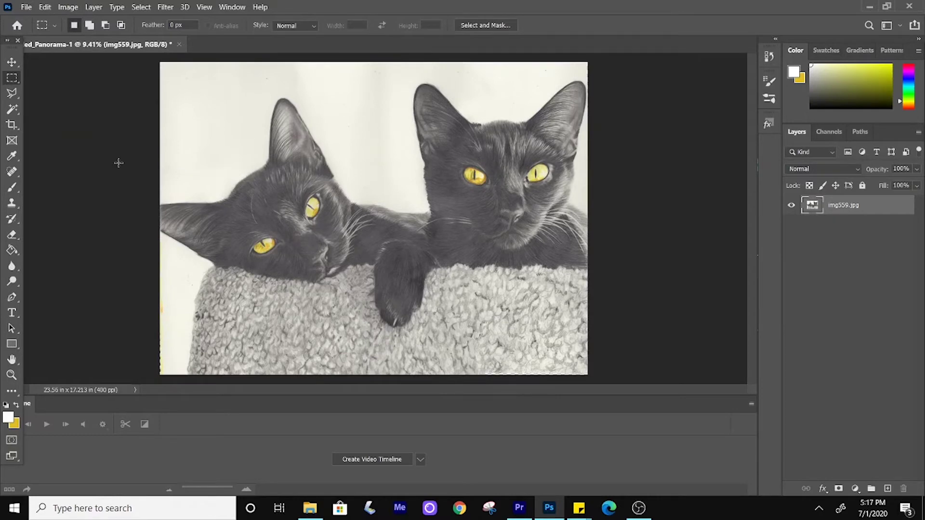
# - Apply a Levels adjustment with black point 41 and white point 250
pyautogui.click(68, 7)
pyautogui.moveTo(82, 33)
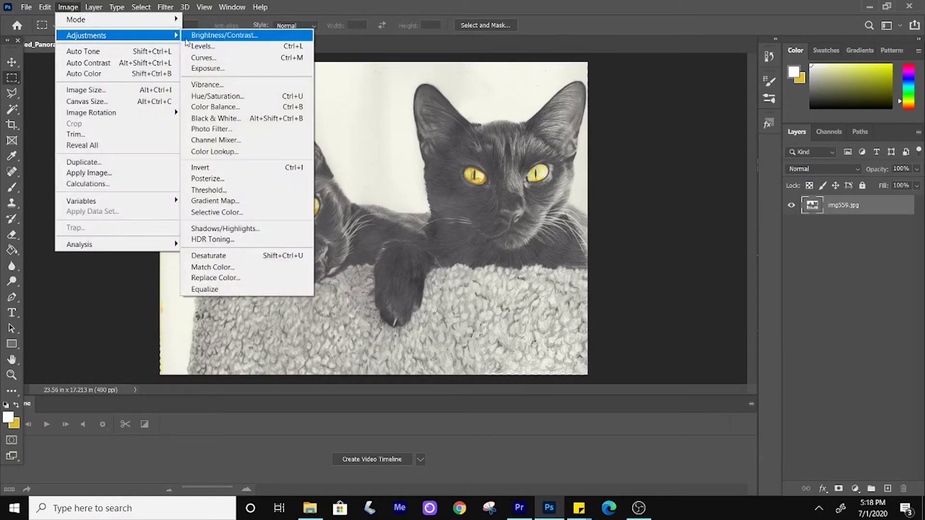
pyautogui.click(193, 47)
pyautogui.moveTo(779, 209); pyautogui.dragTo(776, 208)
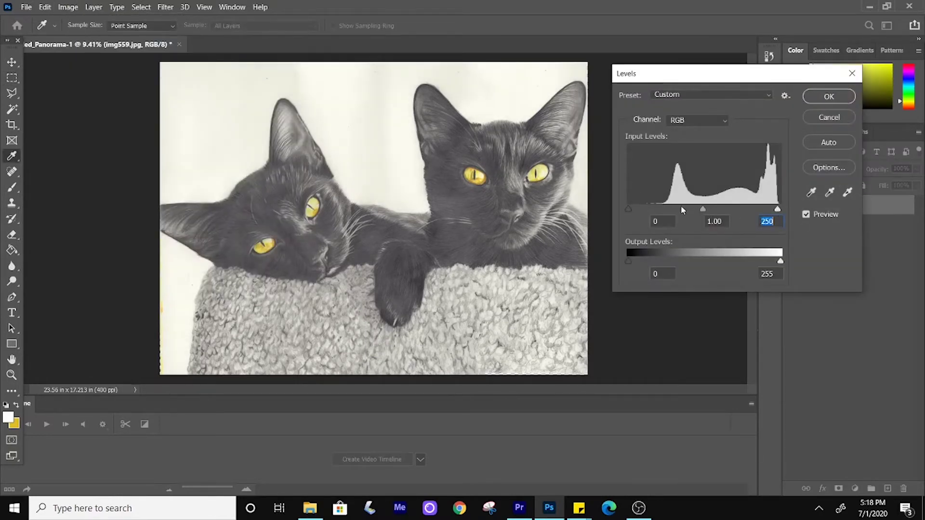
pyautogui.moveTo(629, 209); pyautogui.dragTo(655, 209)
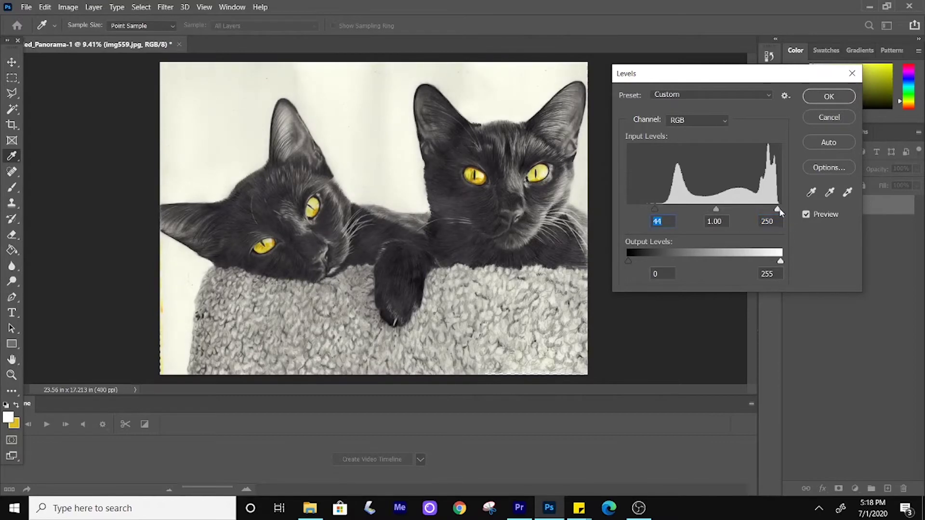
pyautogui.moveTo(777, 209); pyautogui.dragTo(773, 209)
pyautogui.click(817, 99)
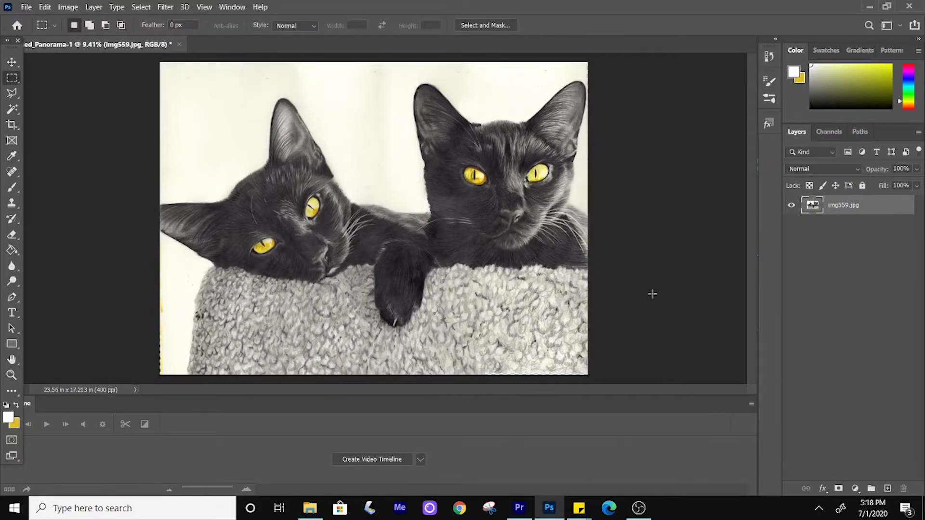
# - Open Boots - Example 1.png from the Desktop and bring up its Print Settings
pyautogui.click(26, 7)
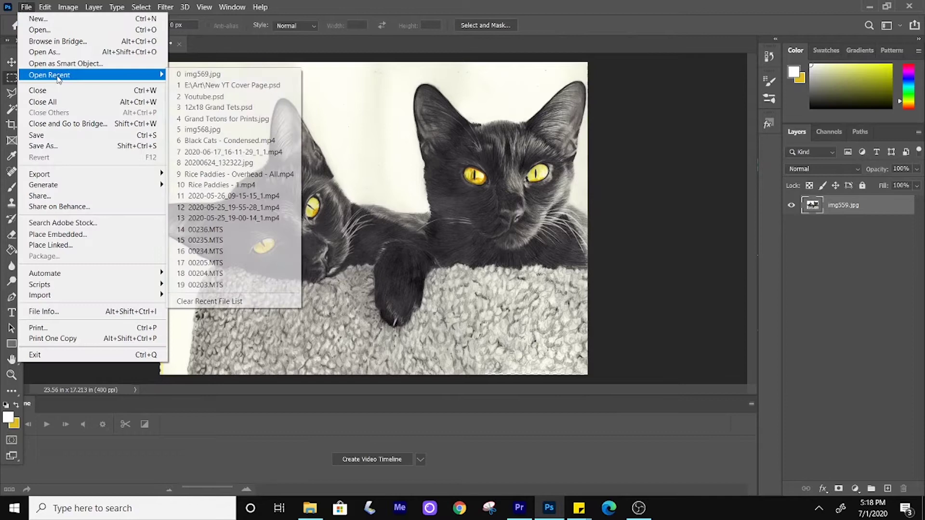
pyautogui.click(30, 32)
pyautogui.scroll(3, 117, 170)
pyautogui.click(49, 93)
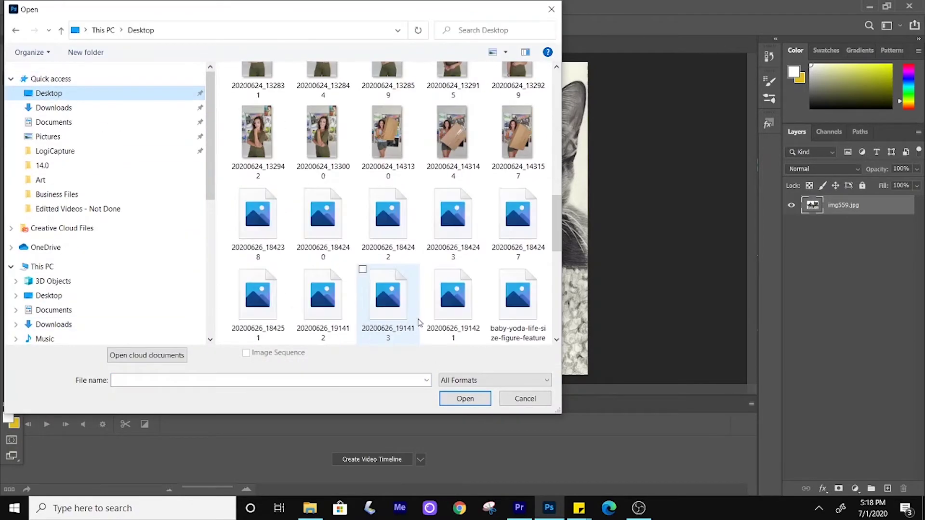
pyautogui.scroll(-5, 339, 245)
pyautogui.click(338, 244)
pyautogui.click(465, 398)
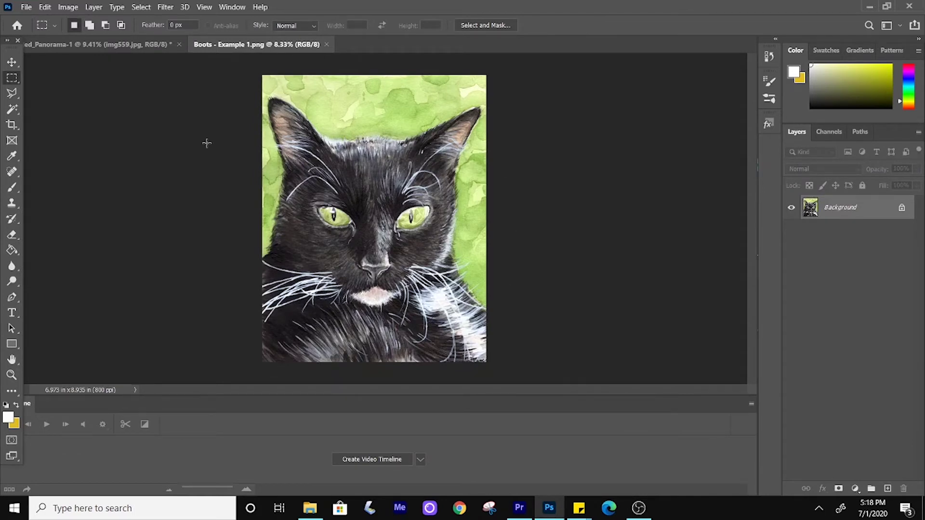
pyautogui.click(26, 7)
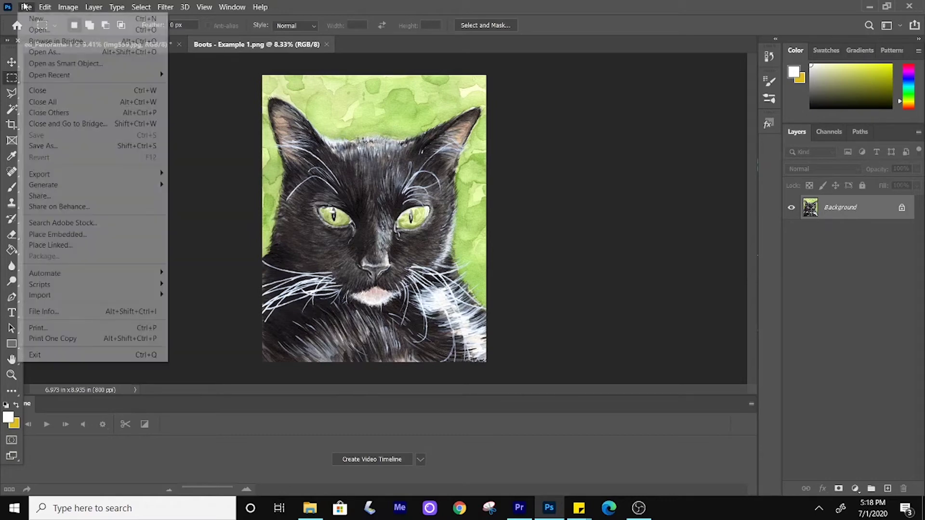
pyautogui.click(99, 329)
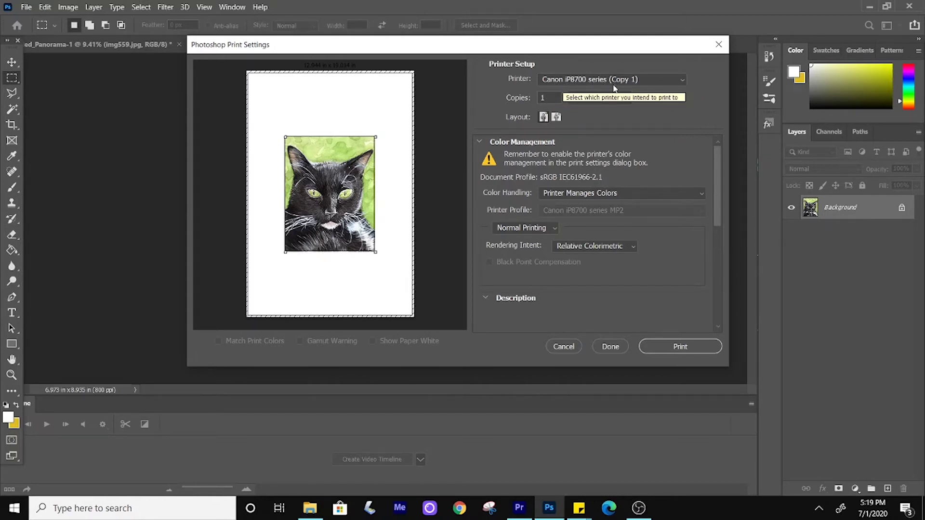
# - Set the printer to Matte Photo Paper, Letter 8.5"x11" size and High print quality
pyautogui.click(591, 98)
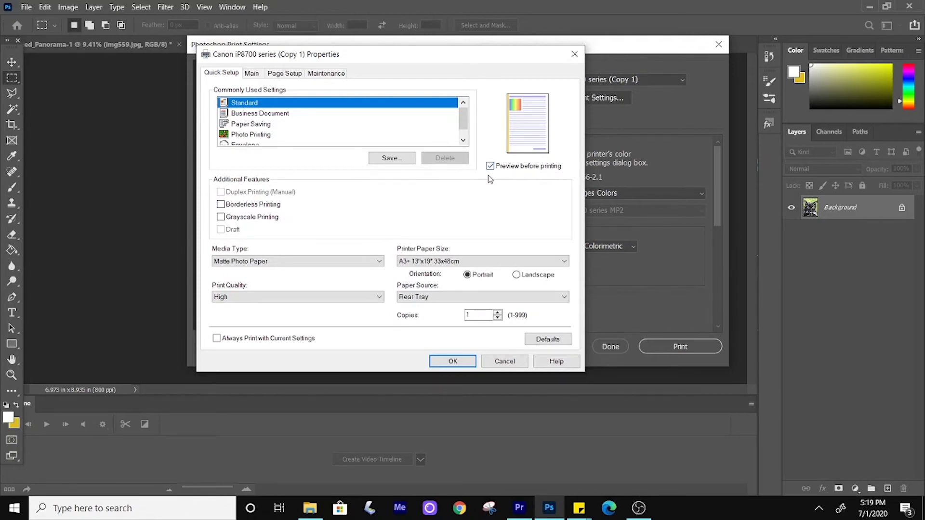
pyautogui.click(305, 265)
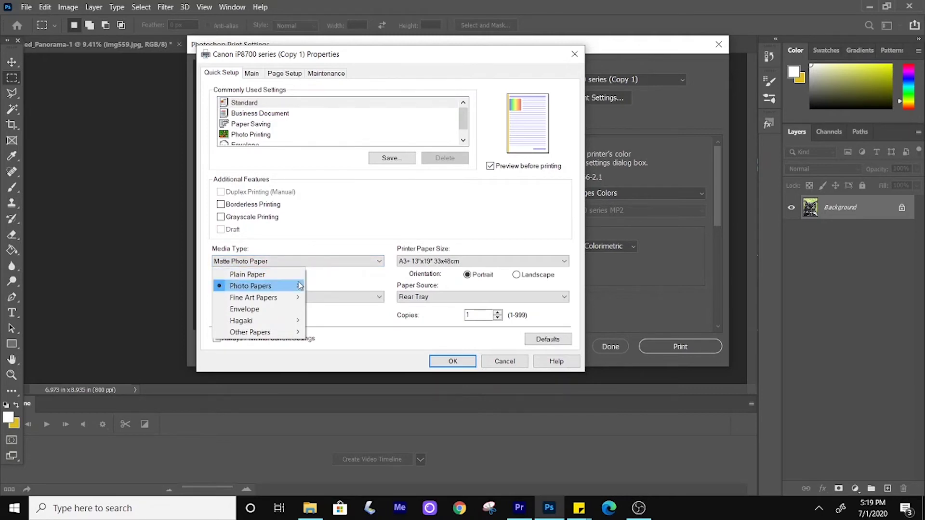
pyautogui.moveTo(294, 285)
pyautogui.click(348, 344)
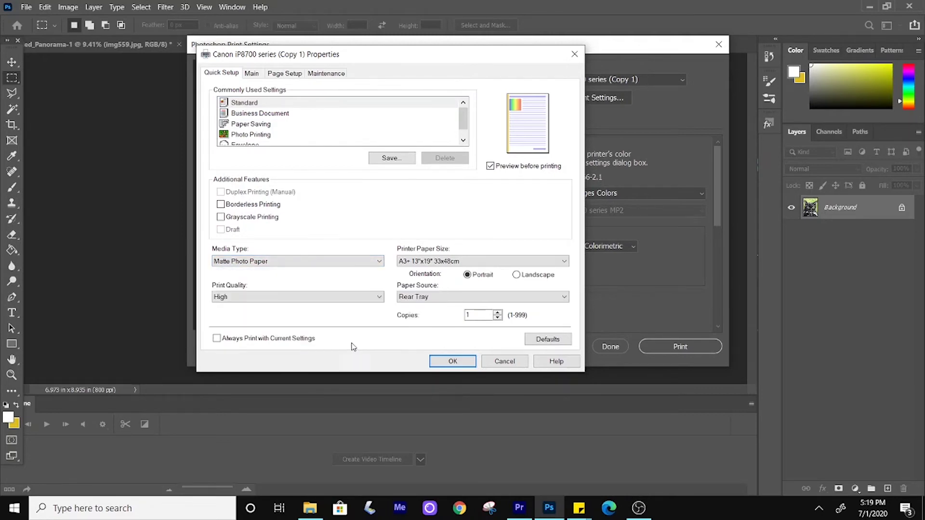
pyautogui.click(429, 266)
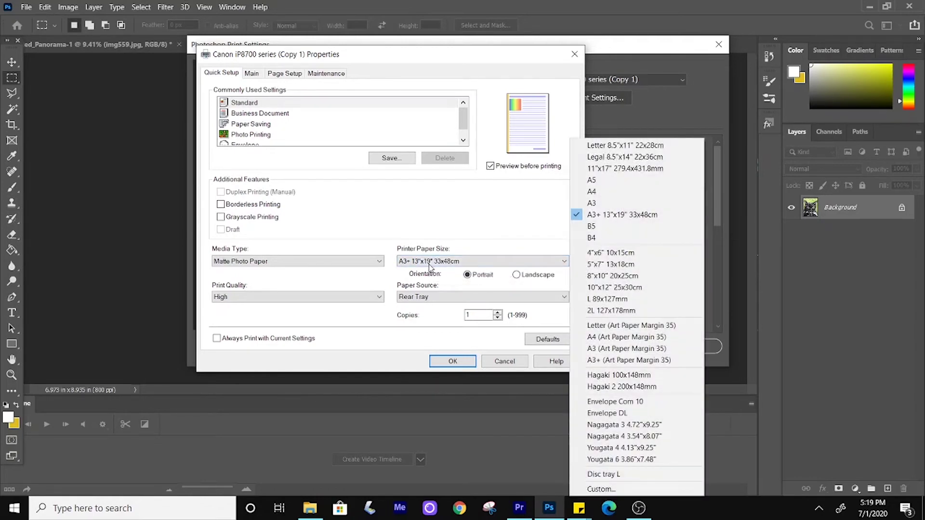
pyautogui.click(646, 146)
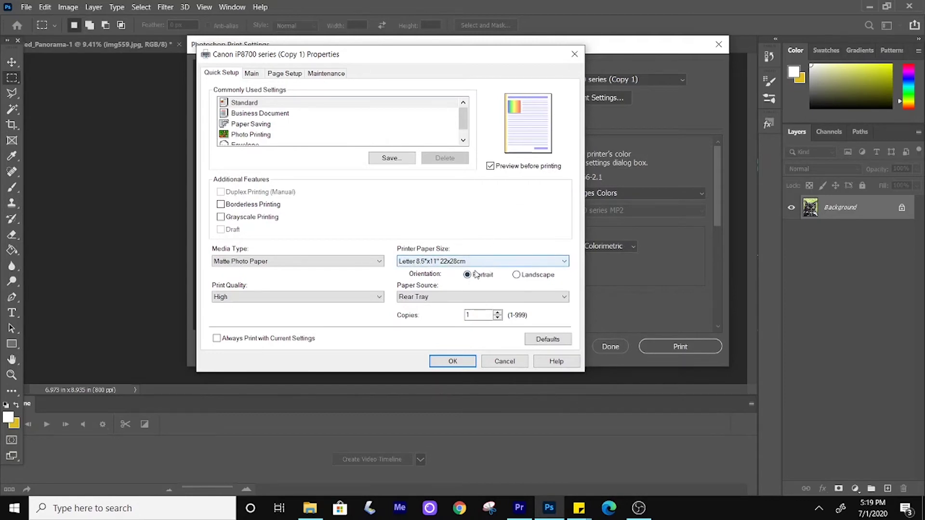
pyautogui.click(296, 297)
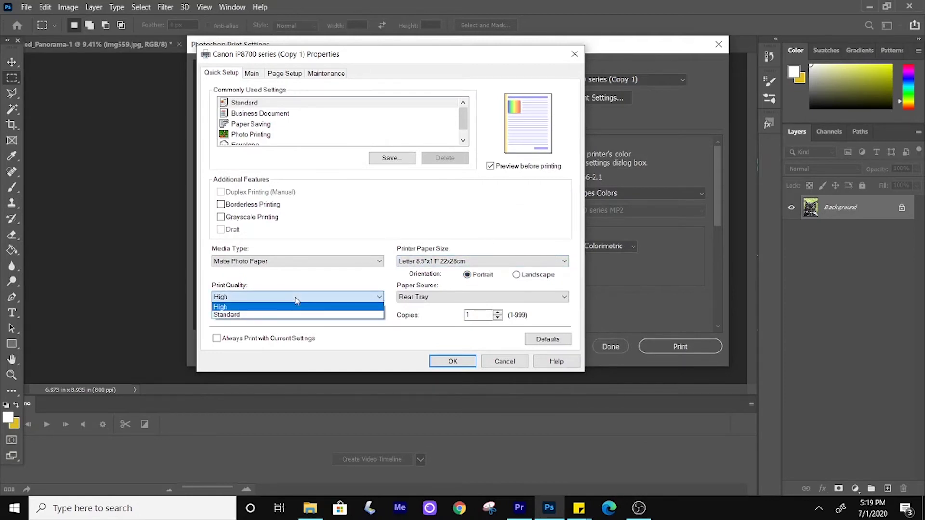
pyautogui.click(296, 301)
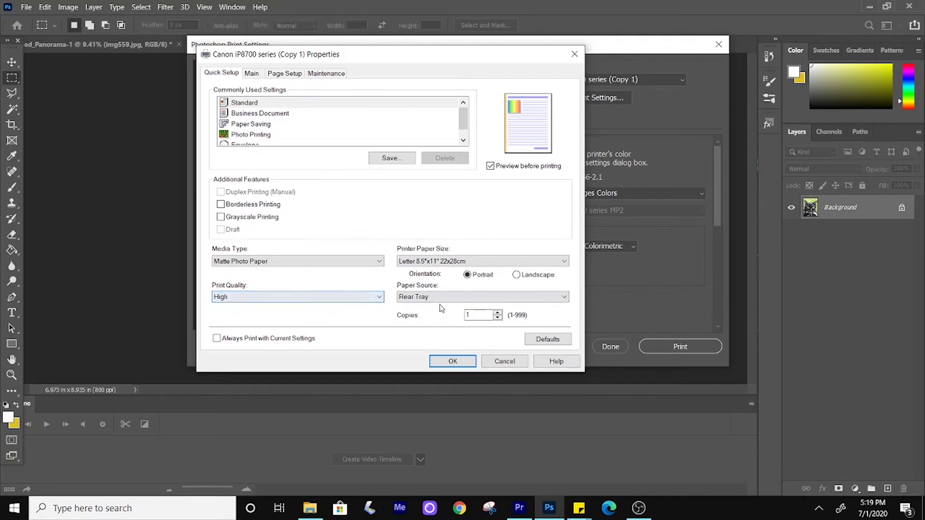
pyautogui.click(453, 361)
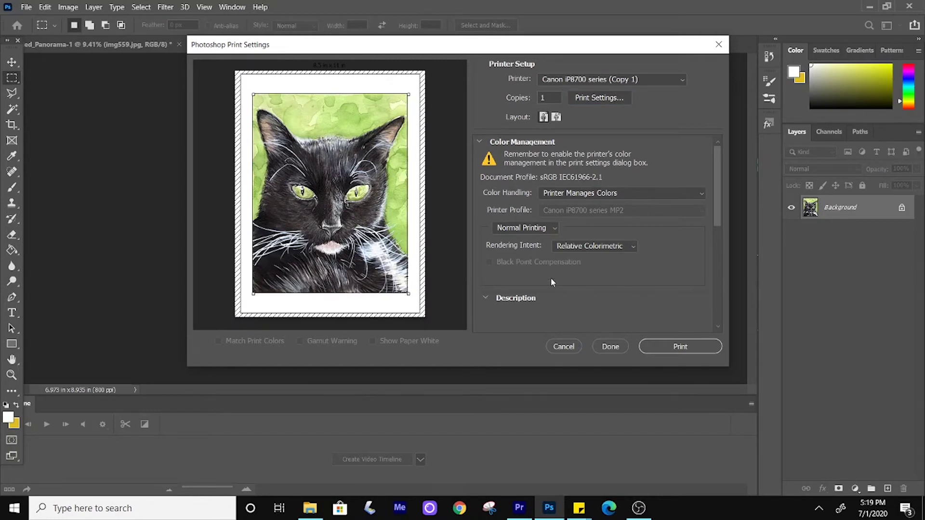
# - Keep Printer Manages Colors, confirm the centred 100% position and size, and print
pyautogui.click(618, 194)
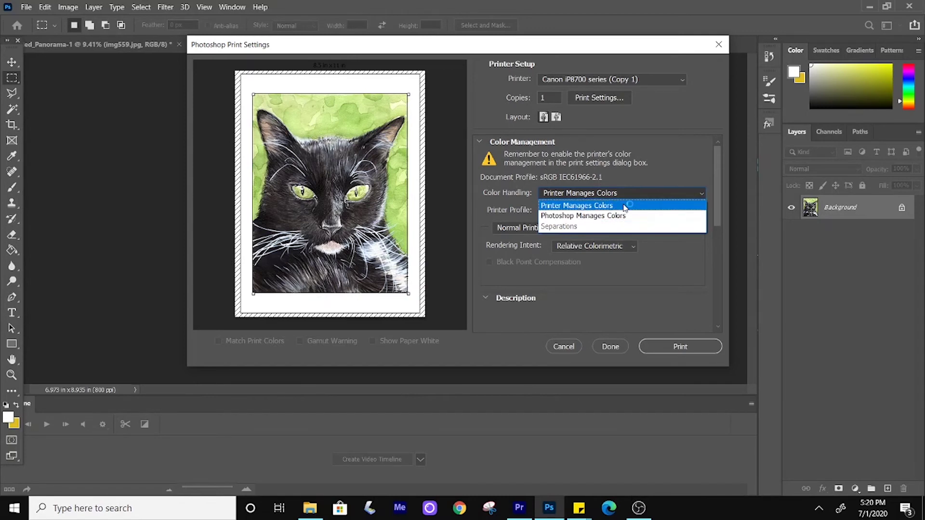
pyautogui.click(625, 207)
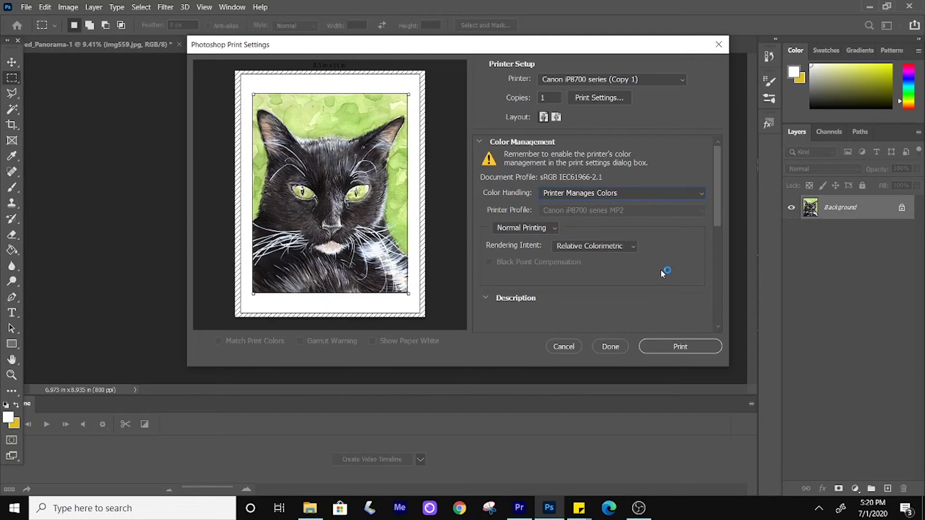
pyautogui.scroll(-1, 662, 272)
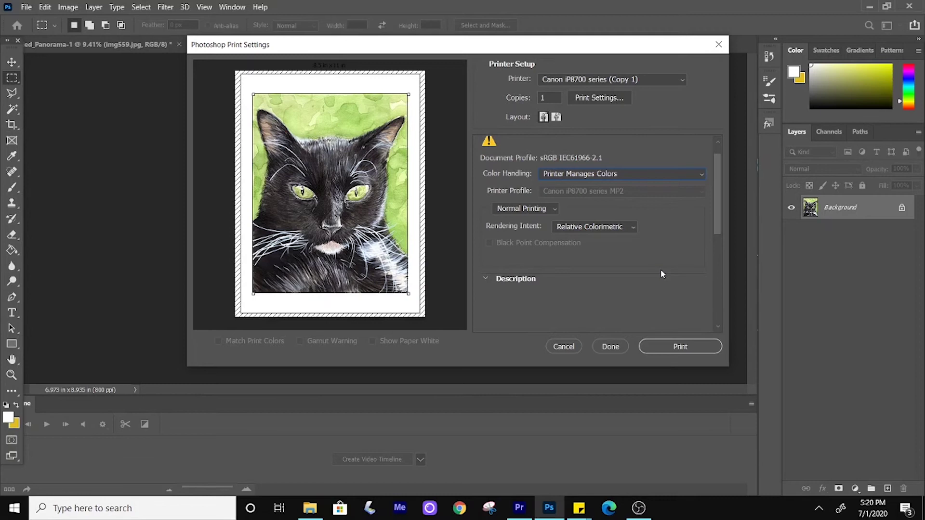
pyautogui.scroll(-1, 660, 270)
pyautogui.scroll(-1, 661, 273)
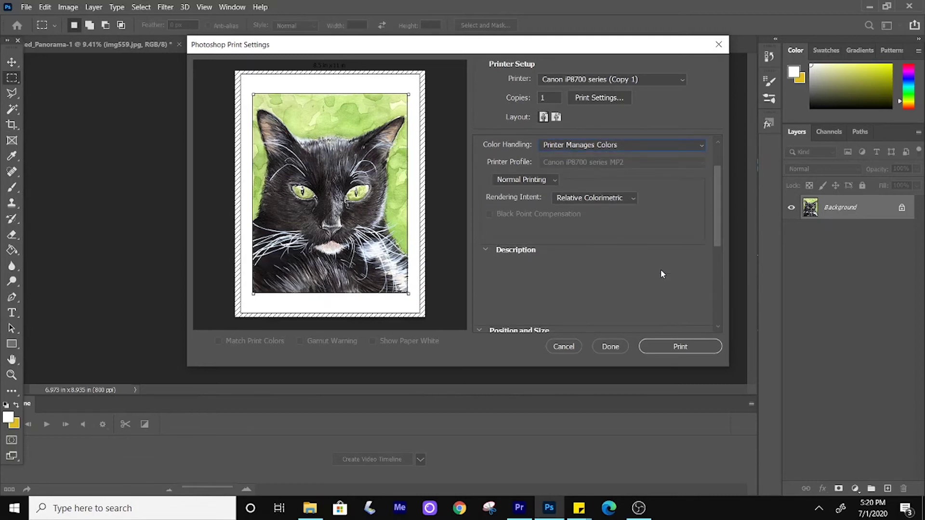
pyautogui.scroll(-7, 661, 274)
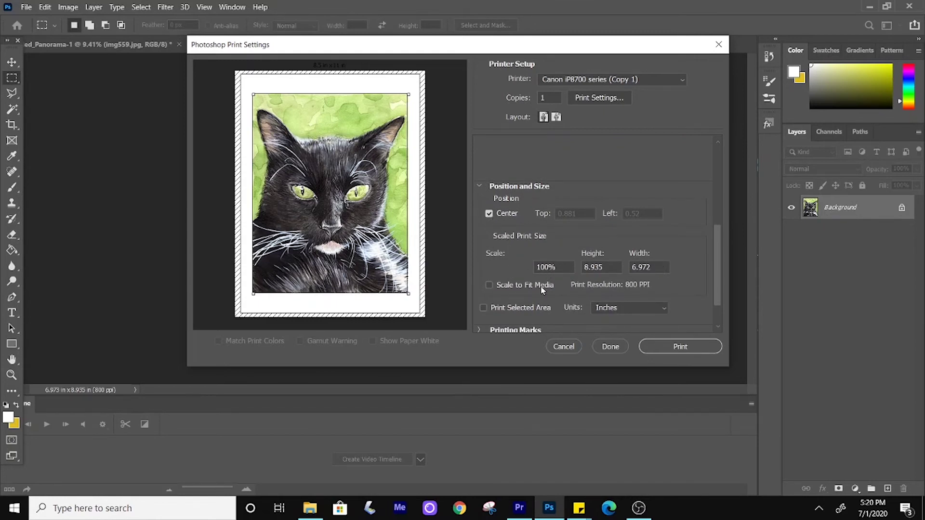
pyautogui.click(662, 348)
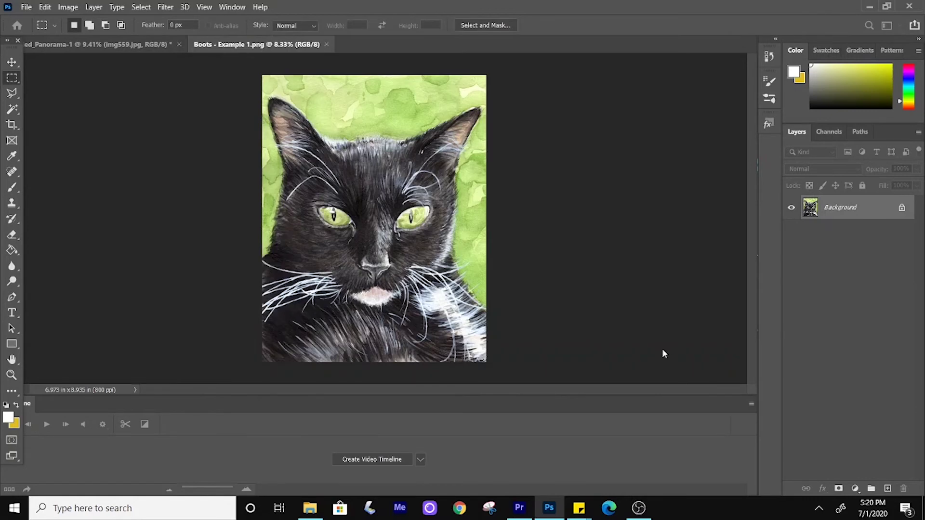